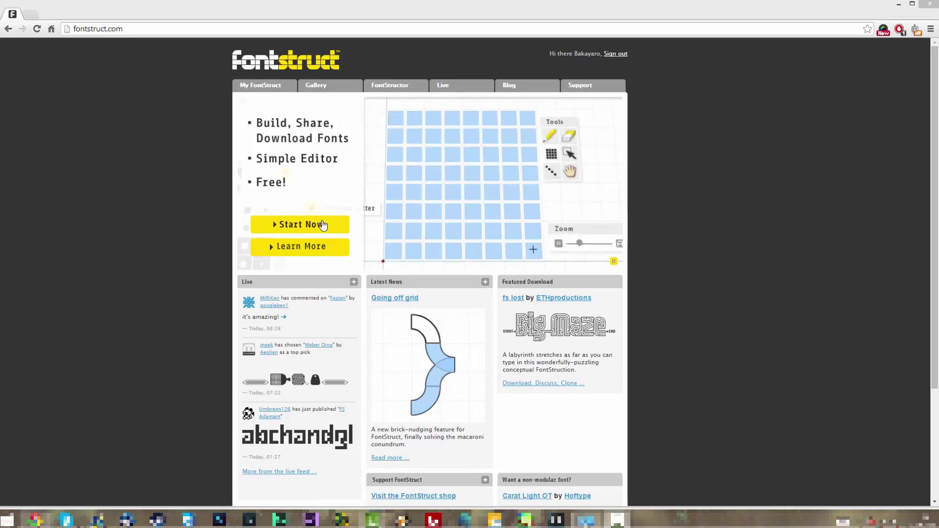
Go to My FontStruct via Start Now and begin creating a new FontStruction.
{"action": "left_click", "coordinate": [303, 226]}
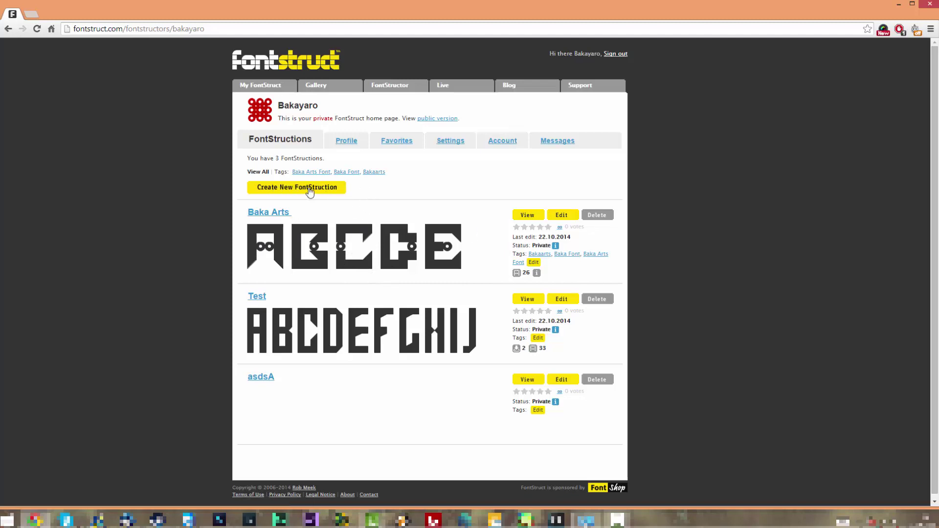
{"action": "left_click", "coordinate": [305, 189]}
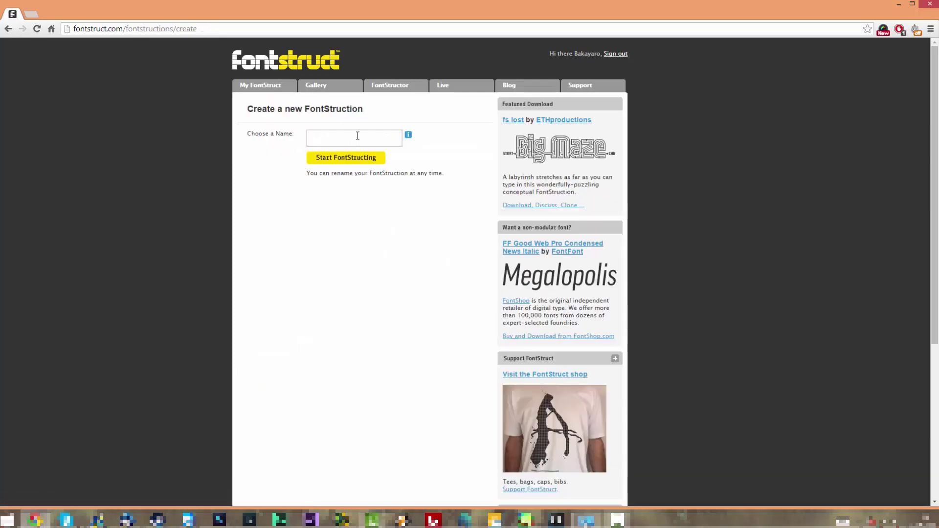
Name the new FontStruction 'Tutorial' and start FontStructing in the editor.
{"action": "left_click", "coordinate": [356, 136]}
{"action": "type", "text": "Tutor"}
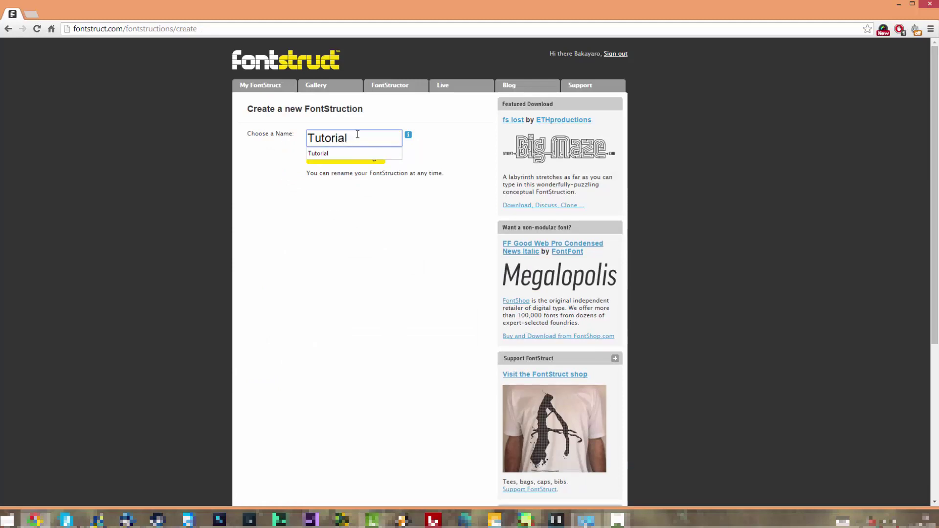
{"action": "type", "text": "ial"}
{"action": "left_click", "coordinate": [347, 161]}
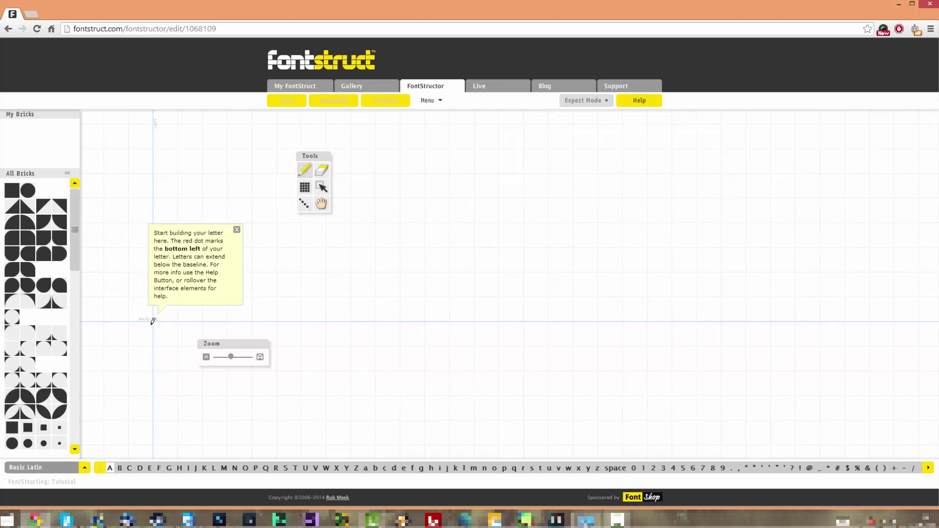
Dismiss the starting help tip and browse the All Bricks palette.
{"action": "left_click", "coordinate": [236, 229]}
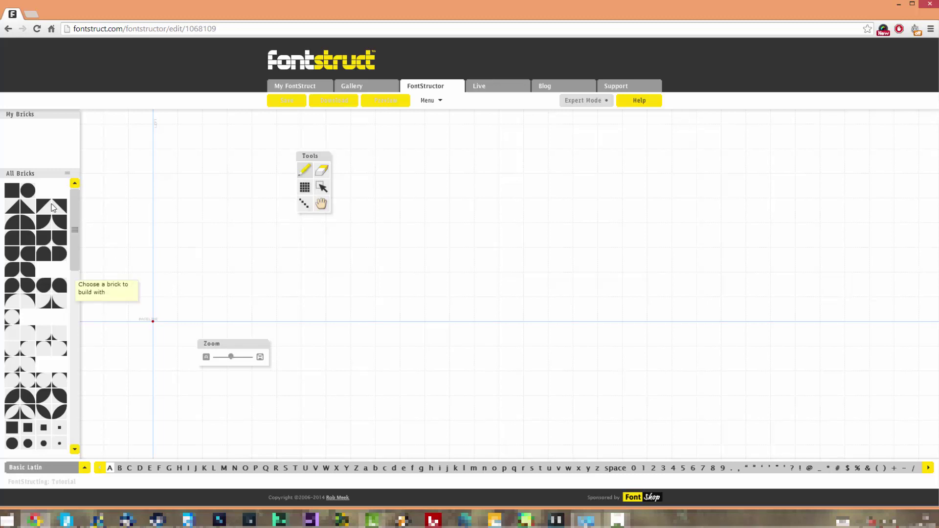
{"action": "left_click_drag", "start_coordinate": [76, 225], "coordinate": [73, 204]}
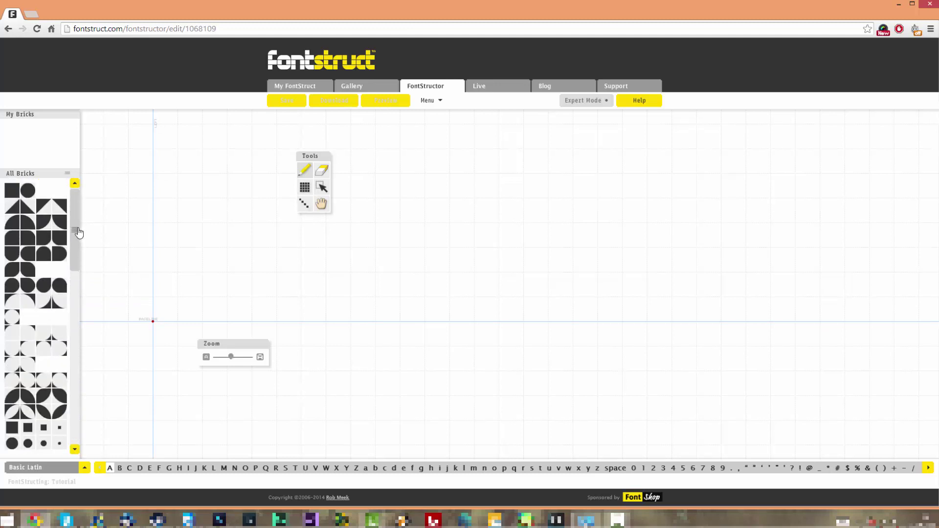
{"action": "scroll", "coordinate": [255, 258], "scroll_direction": "down", "scroll_amount": 3}
{"action": "scroll", "coordinate": [72, 244], "scroll_direction": "down", "scroll_amount": 3}
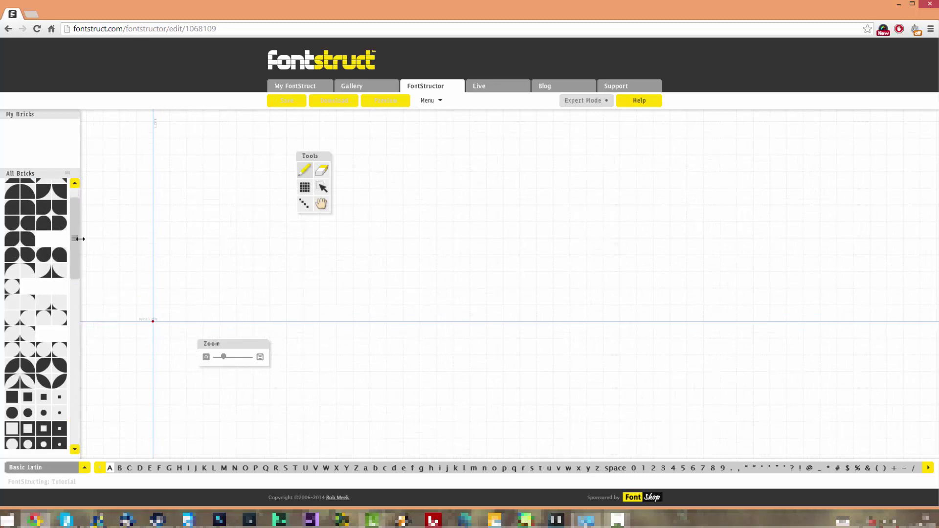
{"action": "left_click_drag", "start_coordinate": [84, 253], "coordinate": [81, 228]}
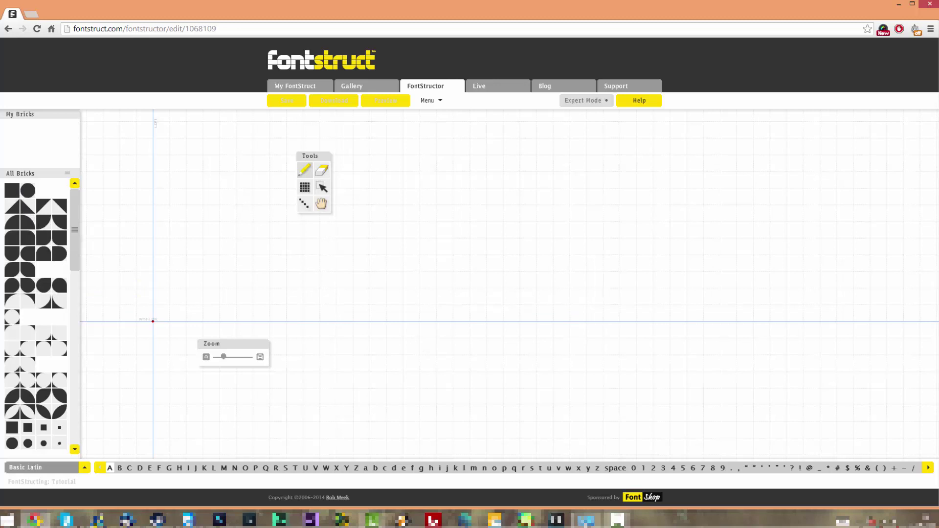
Build glyph F from square bricks, angling the bar ends and bottom-left corner with triangles.
{"action": "left_click", "coordinate": [159, 469]}
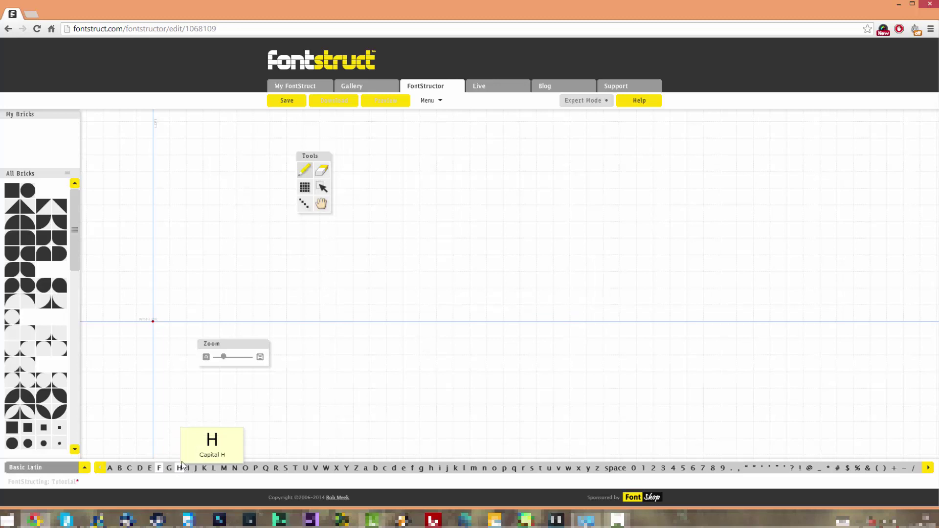
{"action": "left_click", "coordinate": [15, 198]}
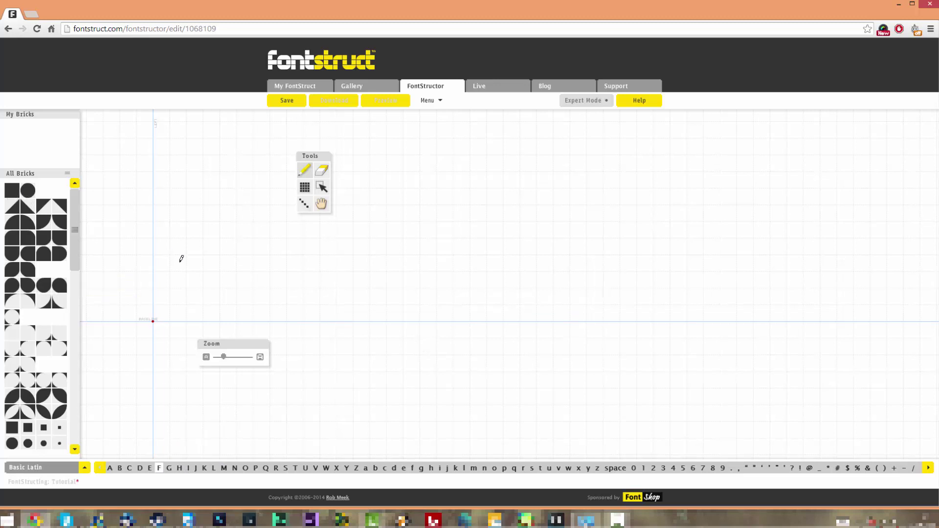
{"action": "mouse_move", "coordinate": [169, 290]}
{"action": "left_mouse_down"}
{"action": "mouse_move", "coordinate": [160, 233]}
{"action": "mouse_move", "coordinate": [206, 227]}
{"action": "left_mouse_up"}
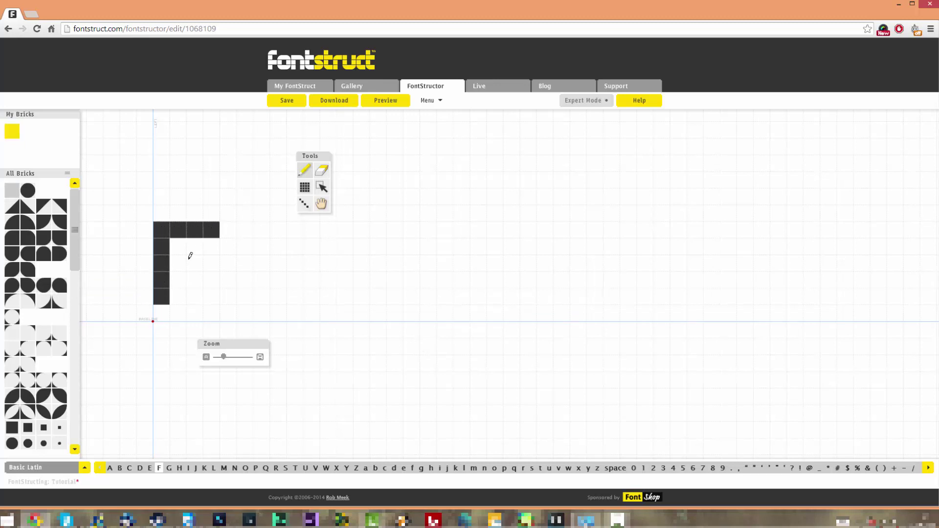
{"action": "left_click_drag", "start_coordinate": [180, 263], "coordinate": [189, 262]}
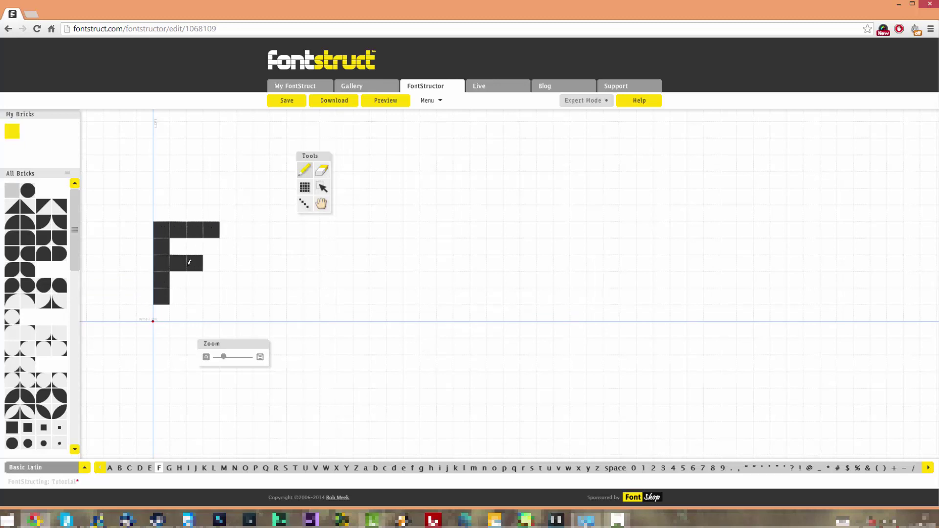
{"action": "left_click", "coordinate": [47, 209]}
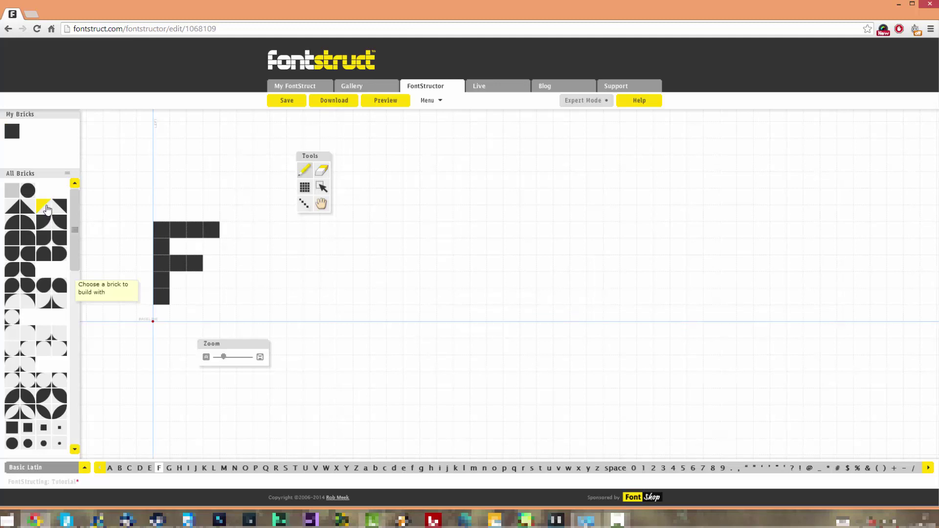
{"action": "left_click", "coordinate": [165, 314]}
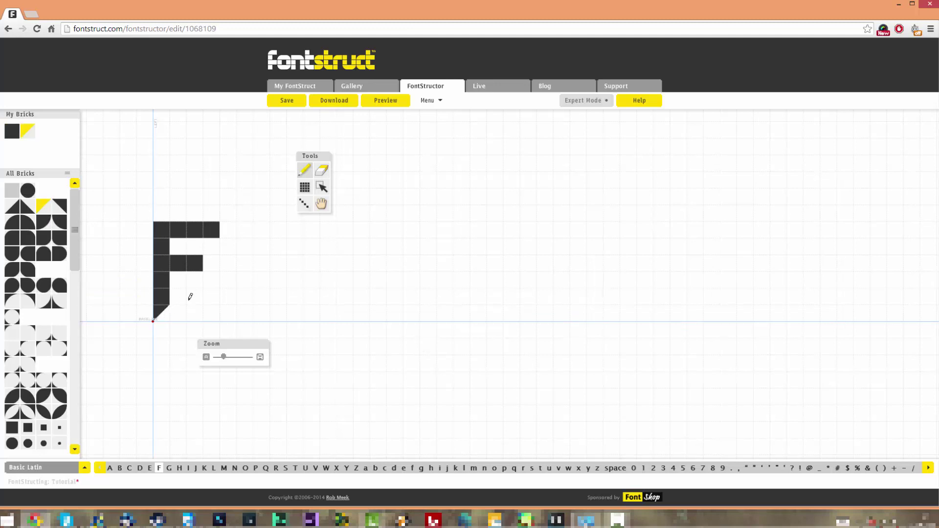
{"action": "left_click", "coordinate": [228, 228]}
{"action": "left_click", "coordinate": [213, 263]}
Build glyph A as a square-brick arch with crossbar and quarter-rounds in the counter's top corners.
{"action": "left_click", "coordinate": [111, 469]}
{"action": "left_click", "coordinate": [12, 191]}
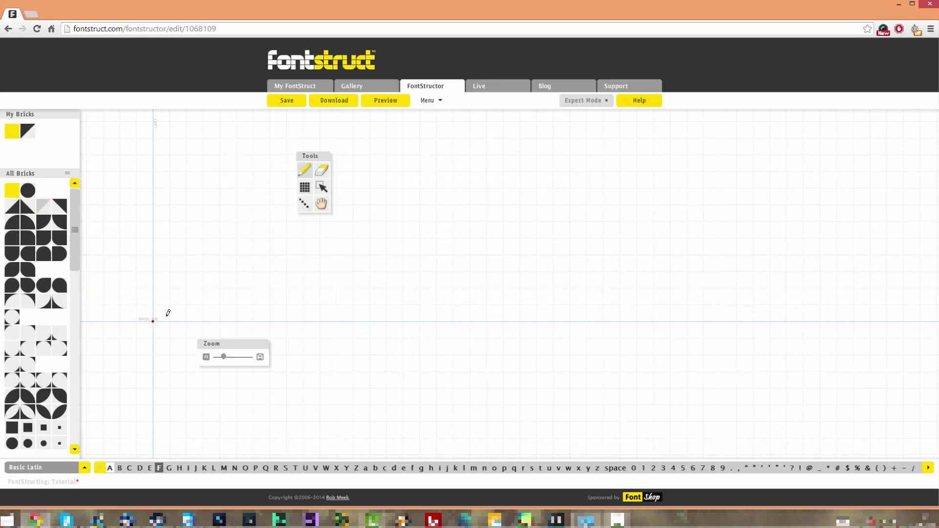
{"action": "mouse_move", "coordinate": [168, 313]}
{"action": "left_mouse_down"}
{"action": "mouse_move", "coordinate": [164, 254]}
{"action": "mouse_move", "coordinate": [178, 250]}
{"action": "mouse_move", "coordinate": [207, 247]}
{"action": "mouse_move", "coordinate": [214, 309]}
{"action": "left_mouse_up"}
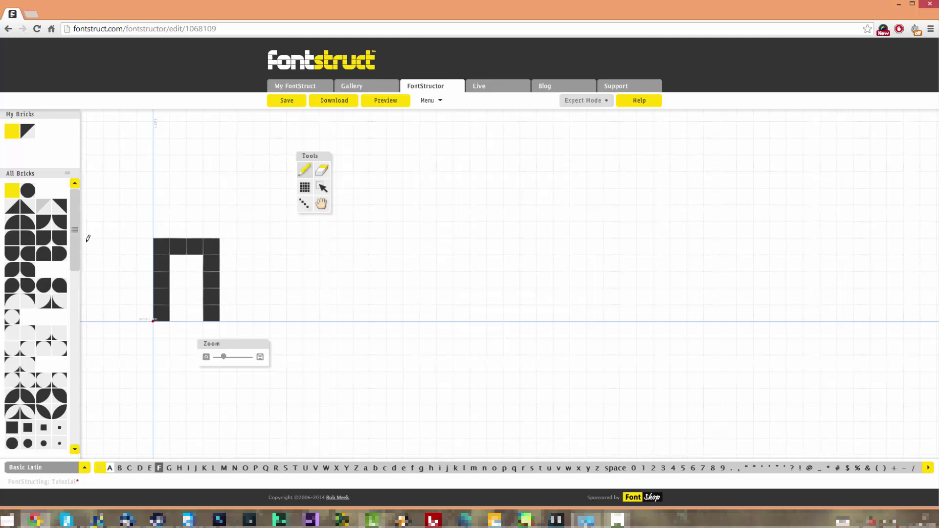
{"action": "left_click_drag", "start_coordinate": [169, 272], "coordinate": [199, 277]}
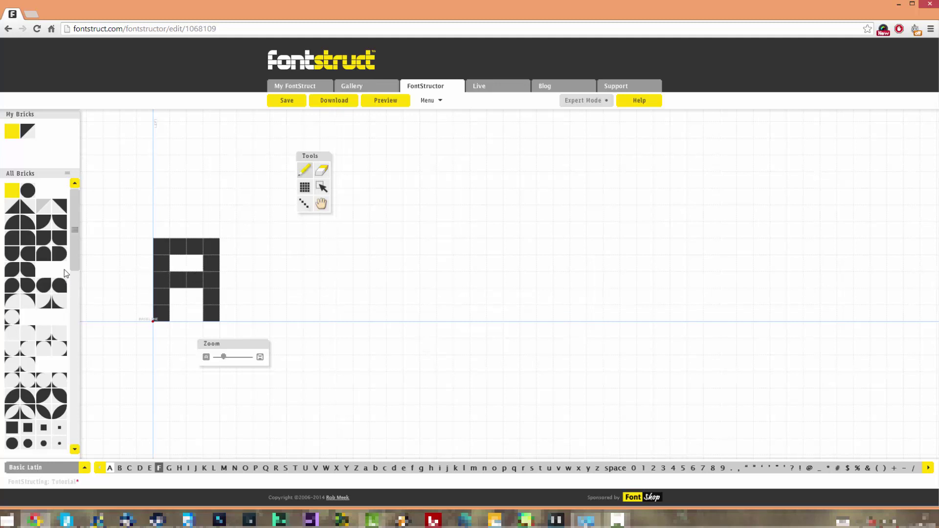
{"action": "left_click", "coordinate": [11, 304]}
{"action": "left_click", "coordinate": [169, 265]}
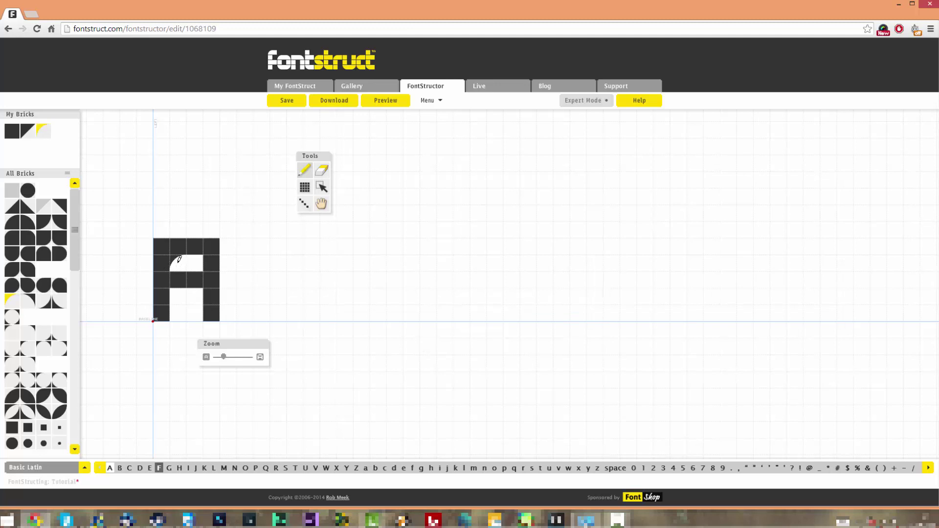
{"action": "left_click", "coordinate": [28, 302]}
{"action": "left_click", "coordinate": [195, 263]}
Draw glyph P's stem and bowl in dotted bricks with a notched brick in the counter.
{"action": "left_click", "coordinate": [255, 469]}
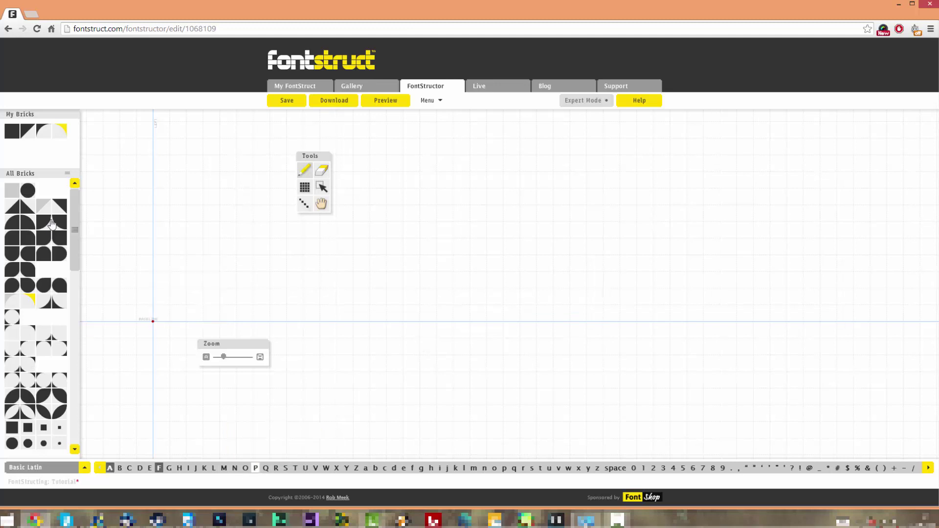
{"action": "left_click", "coordinate": [12, 190]}
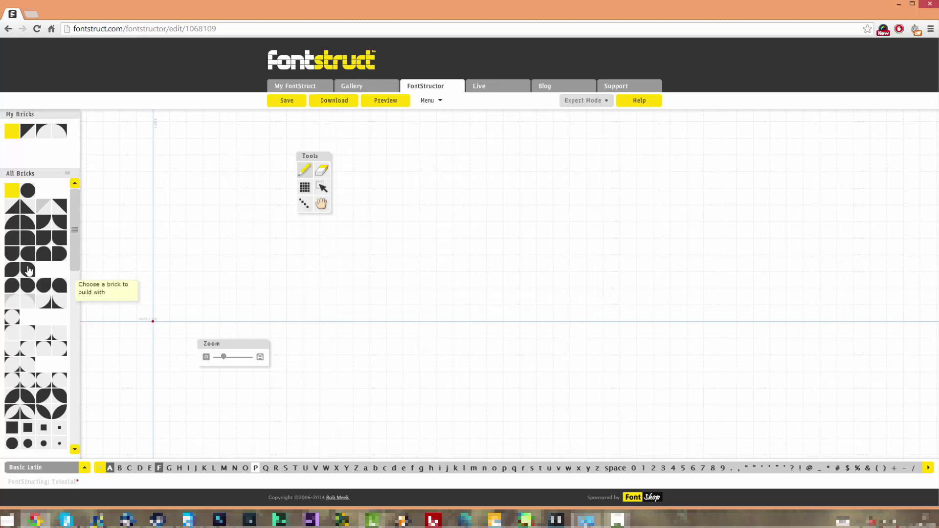
{"action": "scroll", "coordinate": [73, 267], "scroll_direction": "down", "scroll_amount": 5}
{"action": "scroll", "coordinate": [76, 294], "scroll_direction": "down", "scroll_amount": 3}
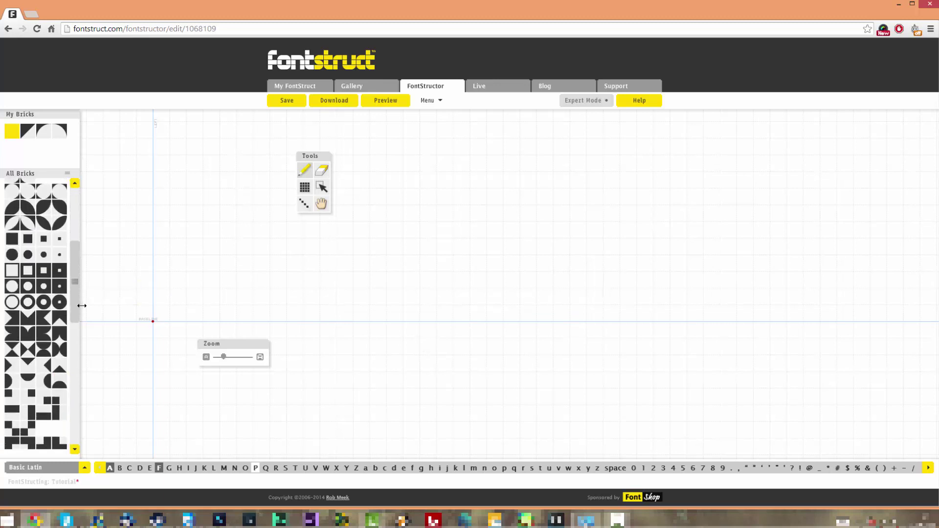
{"action": "left_click", "coordinate": [59, 271]}
{"action": "left_click", "coordinate": [163, 309]}
{"action": "mouse_move", "coordinate": [165, 305]}
{"action": "left_mouse_down"}
{"action": "mouse_move", "coordinate": [165, 232]}
{"action": "mouse_move", "coordinate": [211, 229]}
{"action": "mouse_move", "coordinate": [211, 264]}
{"action": "mouse_move", "coordinate": [178, 262]}
{"action": "left_mouse_up"}
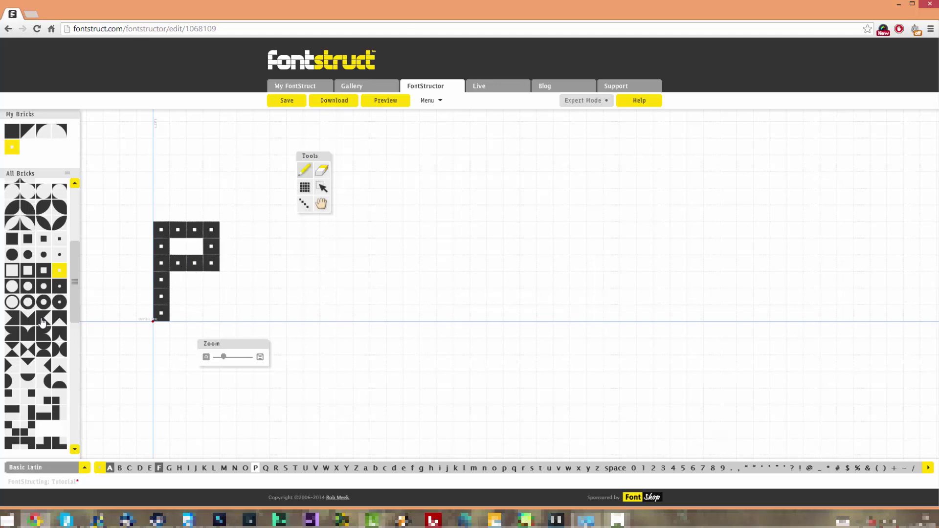
{"action": "left_click", "coordinate": [43, 318]}
{"action": "left_click", "coordinate": [178, 246]}
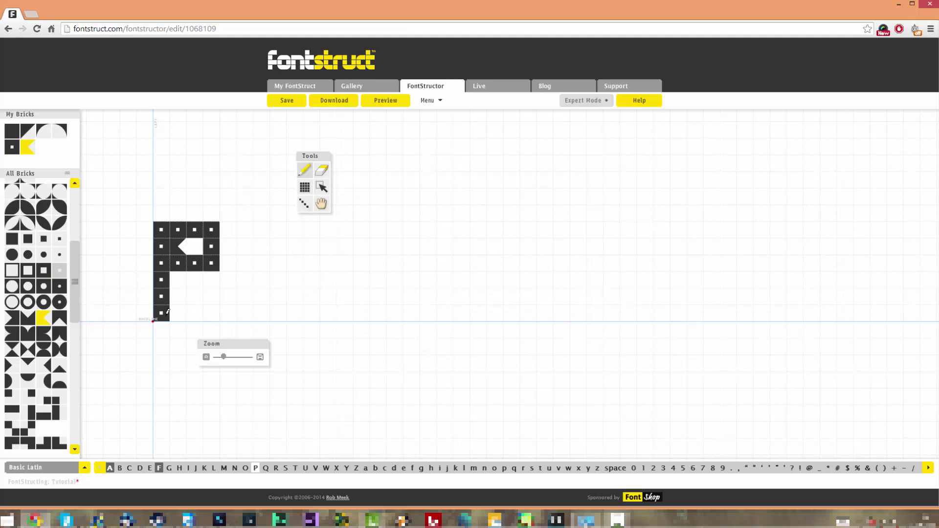
Replace the P's top-left and top-right squares with mirrored rounded-corner bricks.
{"action": "left_click_drag", "start_coordinate": [75, 288], "coordinate": [76, 348]}
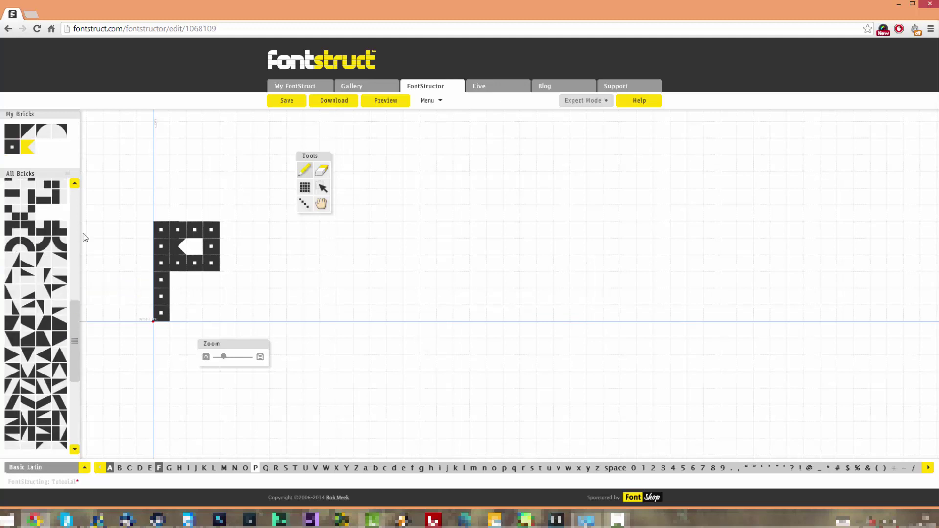
{"action": "left_click", "coordinate": [13, 244]}
{"action": "left_click", "coordinate": [161, 229]}
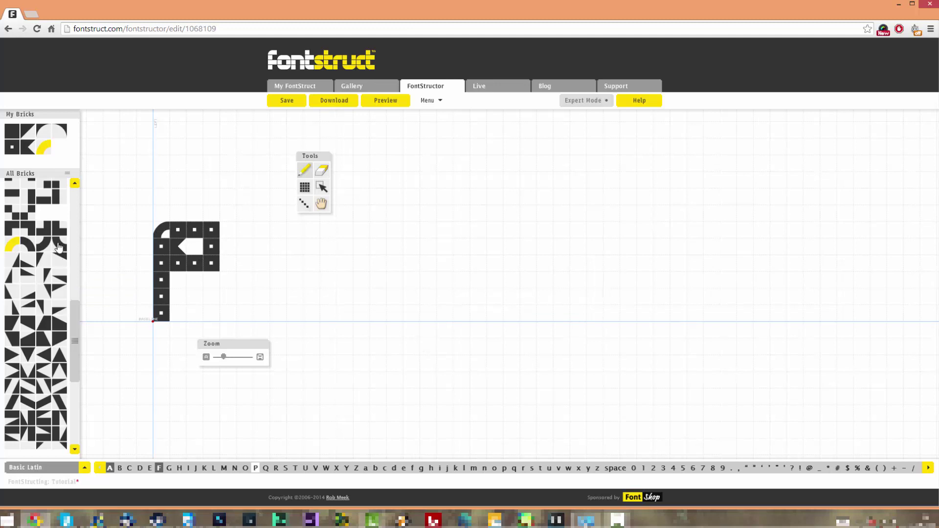
{"action": "left_click", "coordinate": [27, 244]}
{"action": "left_click", "coordinate": [215, 236]}
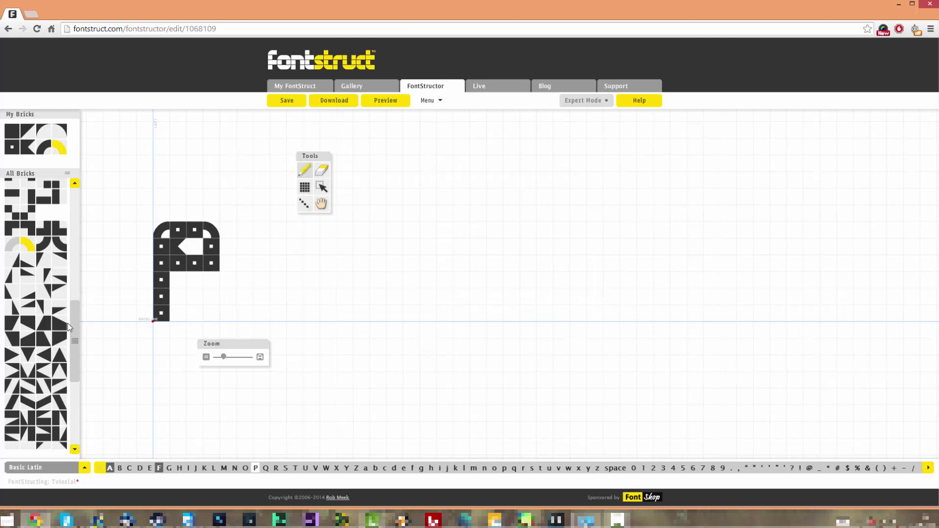
{"action": "left_click_drag", "start_coordinate": [76, 326], "coordinate": [80, 373]}
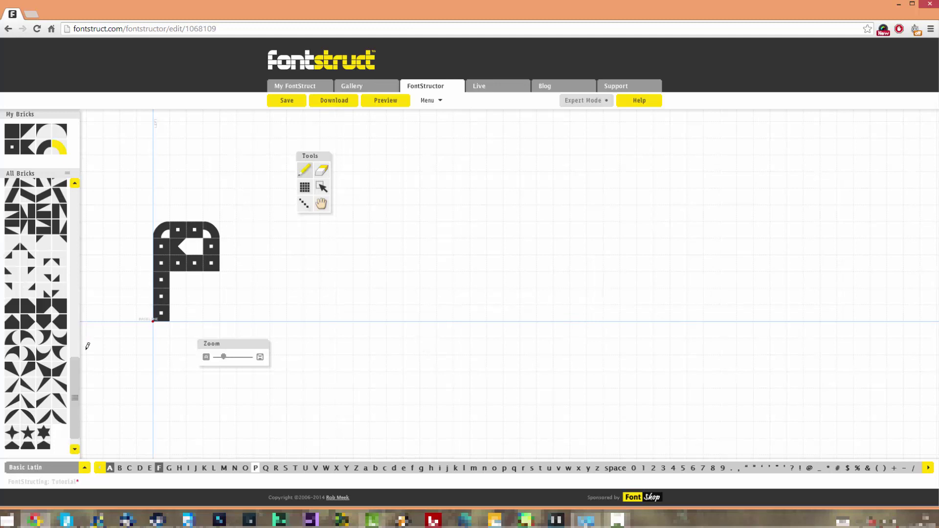
{"action": "left_click_drag", "start_coordinate": [76, 384], "coordinate": [81, 350]}
{"action": "scroll", "coordinate": [80, 349], "scroll_direction": "up", "scroll_amount": 10}
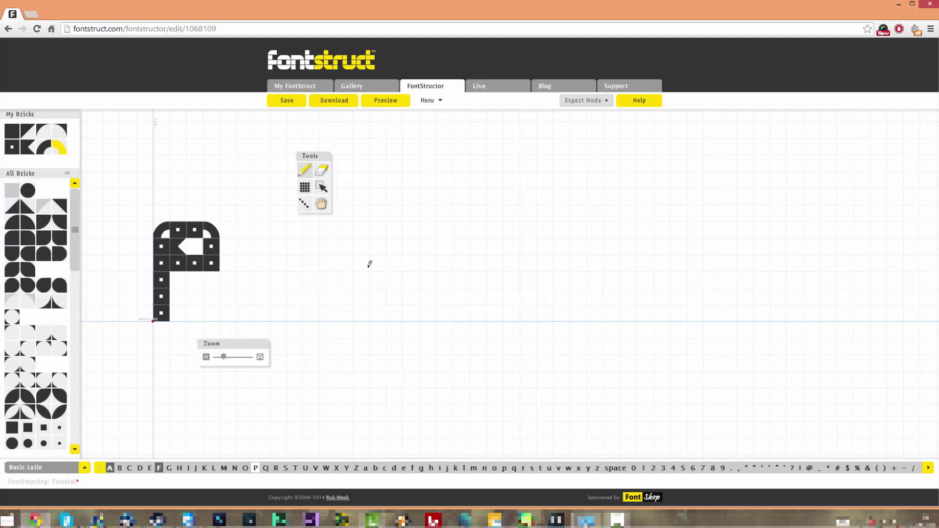
Reselect the solid square brick in My Bricks, then browse the All Bricks list.
{"action": "scroll", "coordinate": [369, 264], "scroll_direction": "down", "scroll_amount": 3}
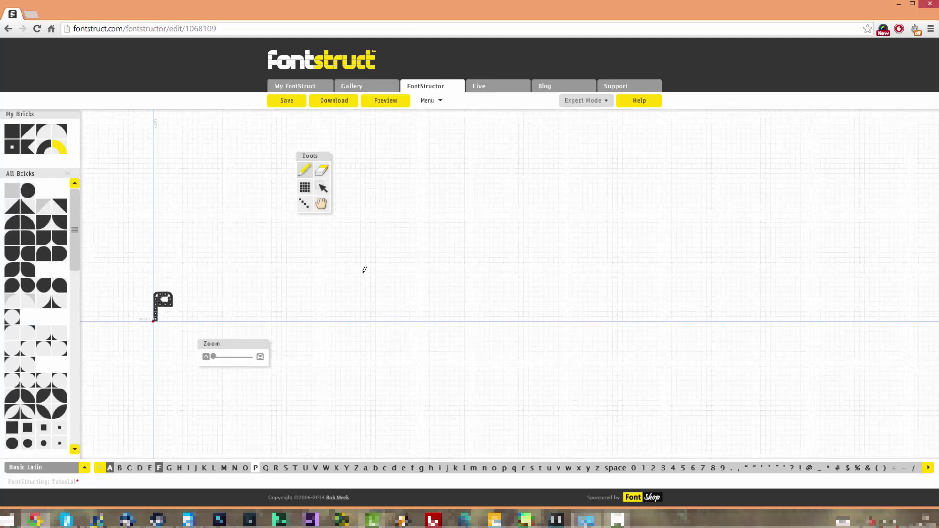
{"action": "left_click", "coordinate": [12, 132]}
{"action": "scroll", "coordinate": [142, 302], "scroll_direction": "up", "scroll_amount": 2}
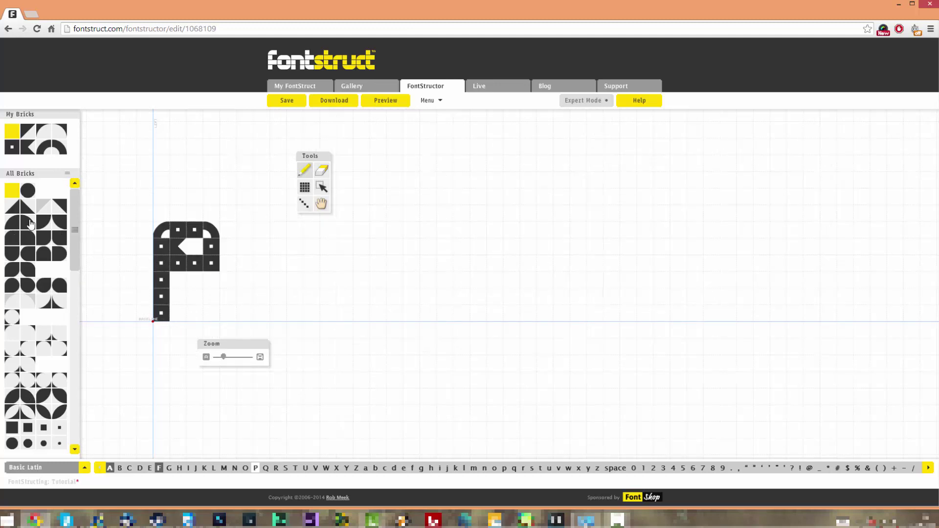
{"action": "mouse_move", "coordinate": [30, 129]}
{"action": "mouse_move", "coordinate": [77, 230]}
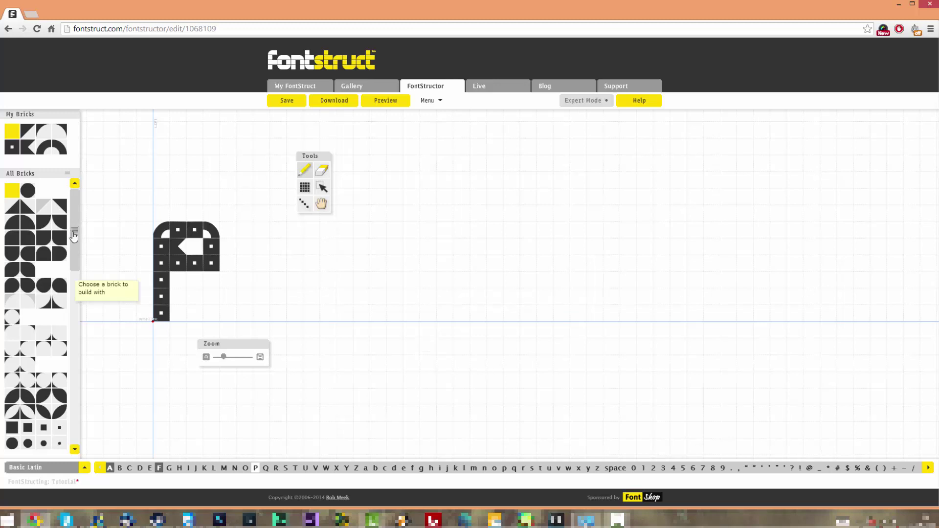
{"action": "scroll", "coordinate": [76, 283], "scroll_direction": "down", "scroll_amount": 1}
{"action": "left_click_drag", "start_coordinate": [76, 284], "coordinate": [69, 434]}
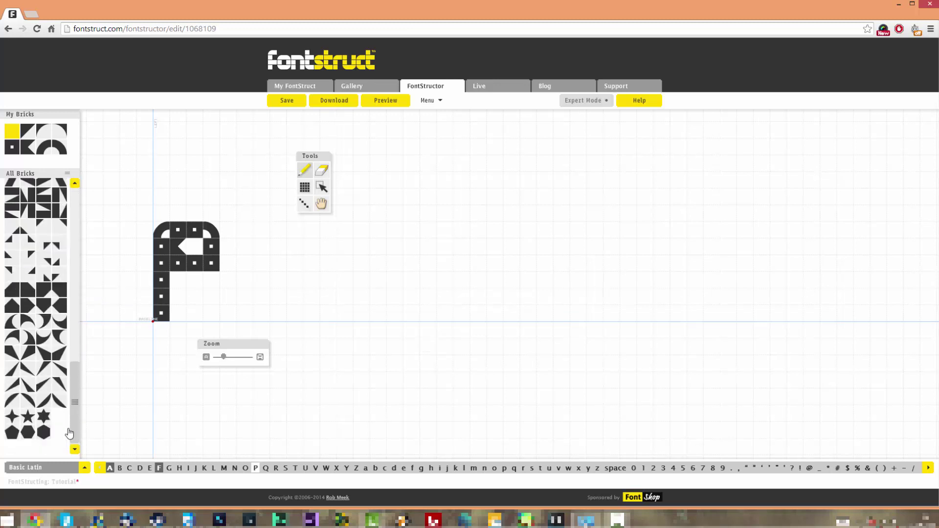
{"action": "left_click_drag", "start_coordinate": [69, 373], "coordinate": [74, 210]}
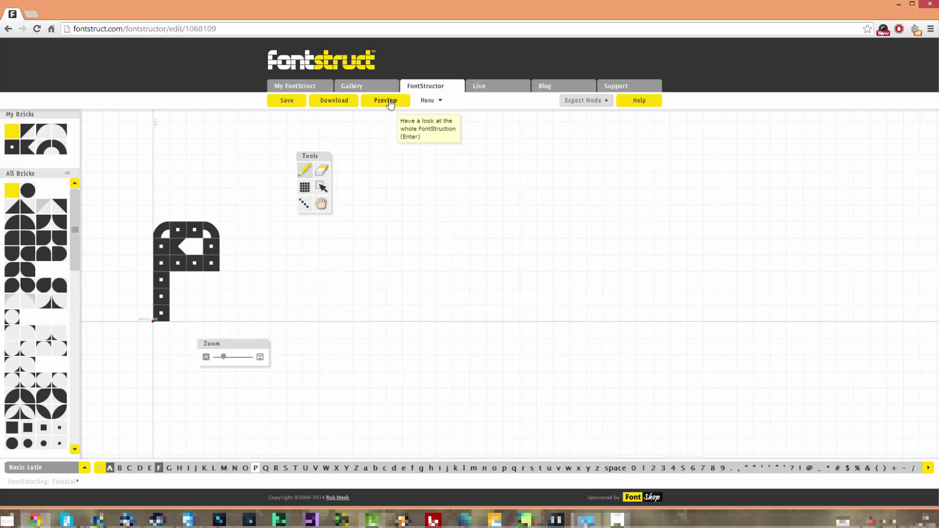
Preview the Tutorial font with sample text 'FAP', enlarged using the size slider.
{"action": "left_click", "coordinate": [387, 101]}
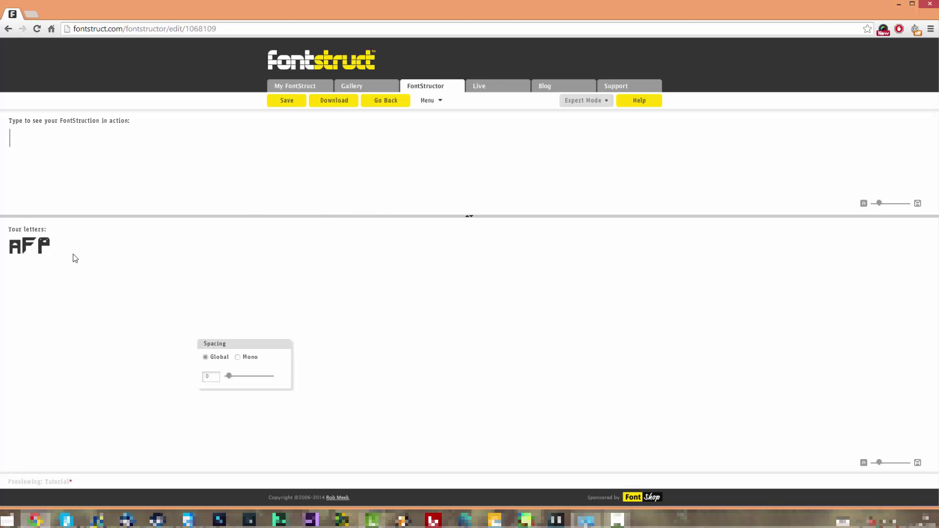
{"action": "type", "text": "FAP"}
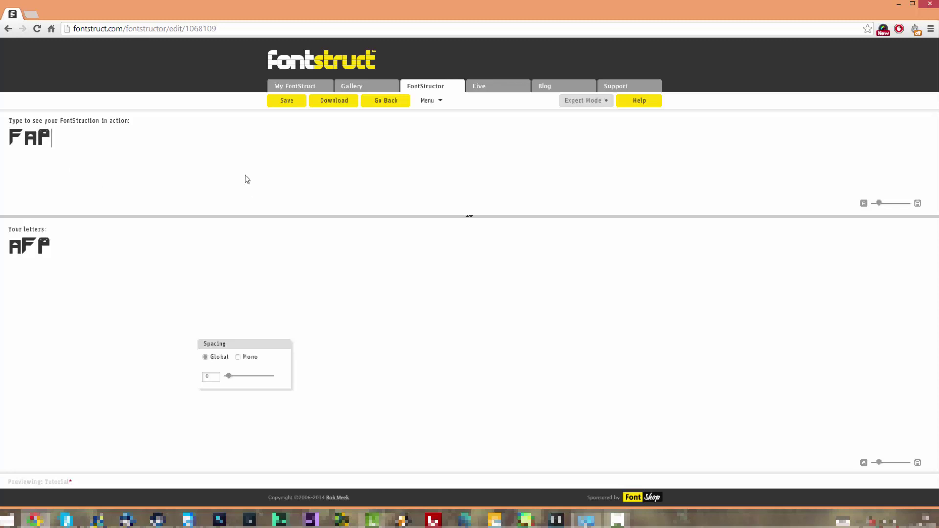
{"action": "left_click_drag", "start_coordinate": [880, 204], "coordinate": [912, 208]}
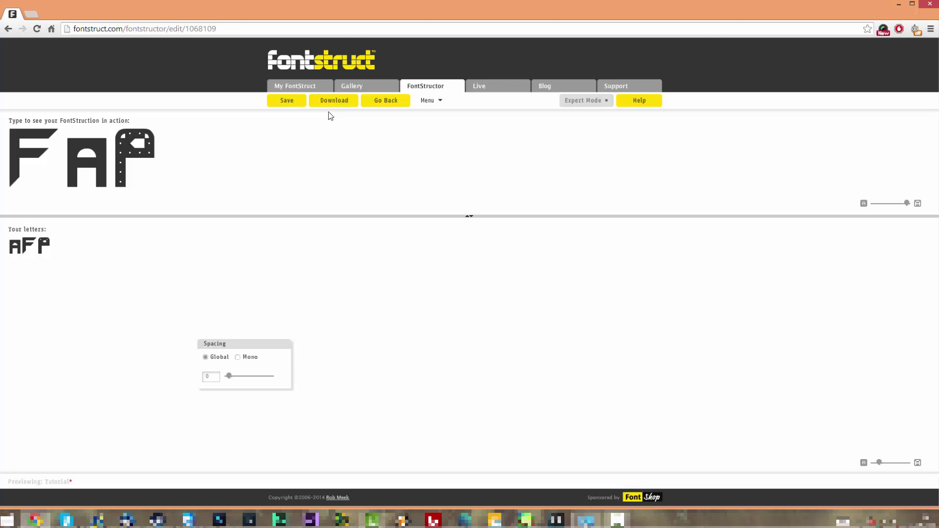
{"action": "left_click_drag", "start_coordinate": [907, 203], "coordinate": [892, 204]}
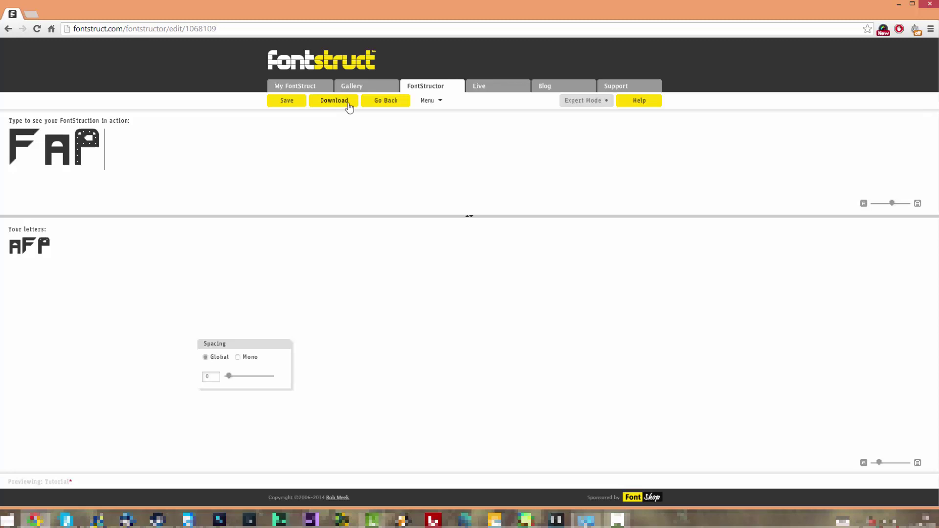
Return to editing glyph P, look through Menu > View, then start the TrueType download.
{"action": "left_click", "coordinate": [386, 101]}
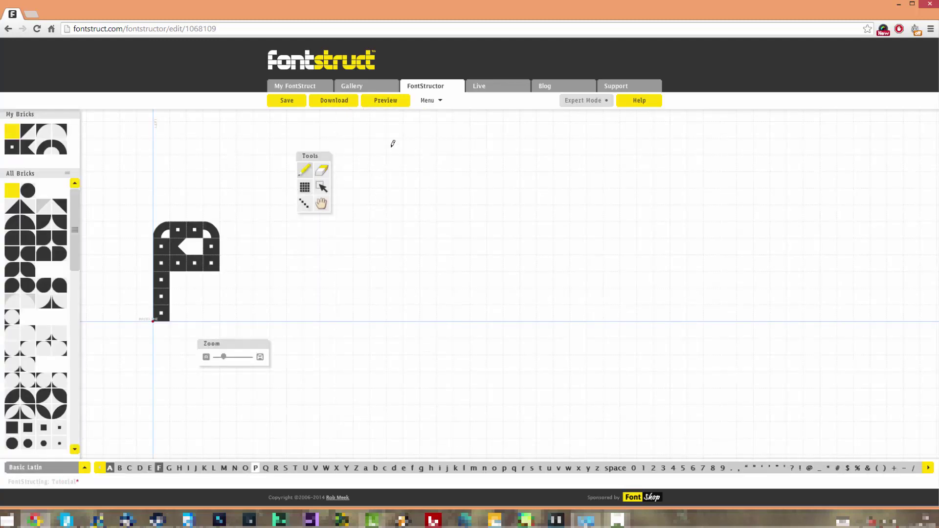
{"action": "left_click", "coordinate": [438, 100]}
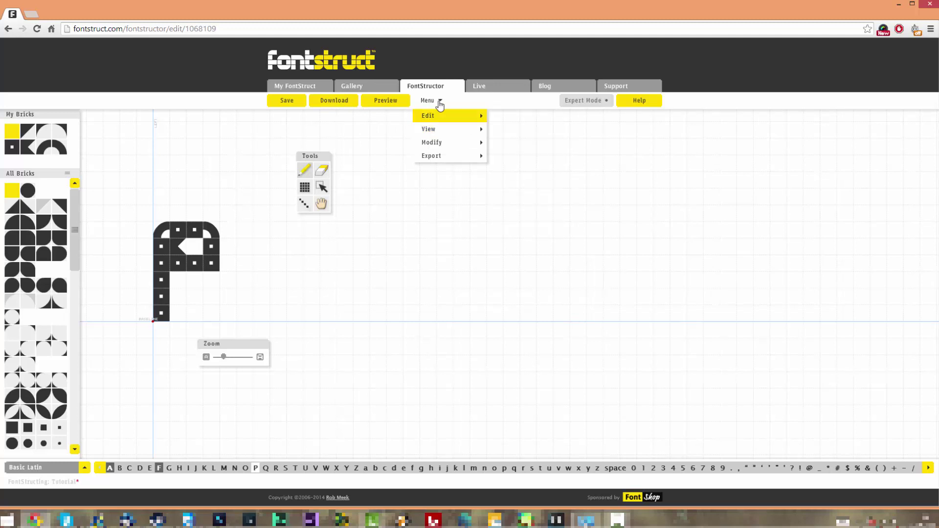
{"action": "mouse_move", "coordinate": [446, 130]}
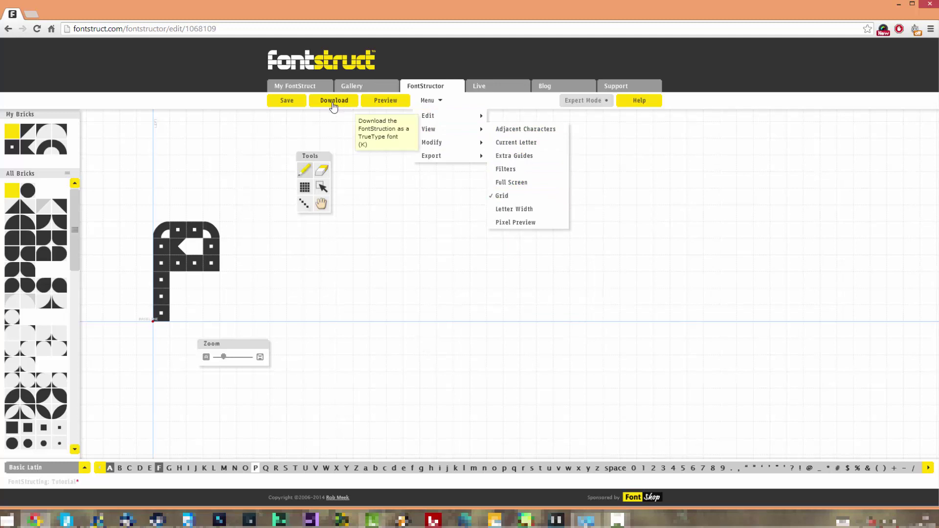
{"action": "left_click", "coordinate": [333, 101]}
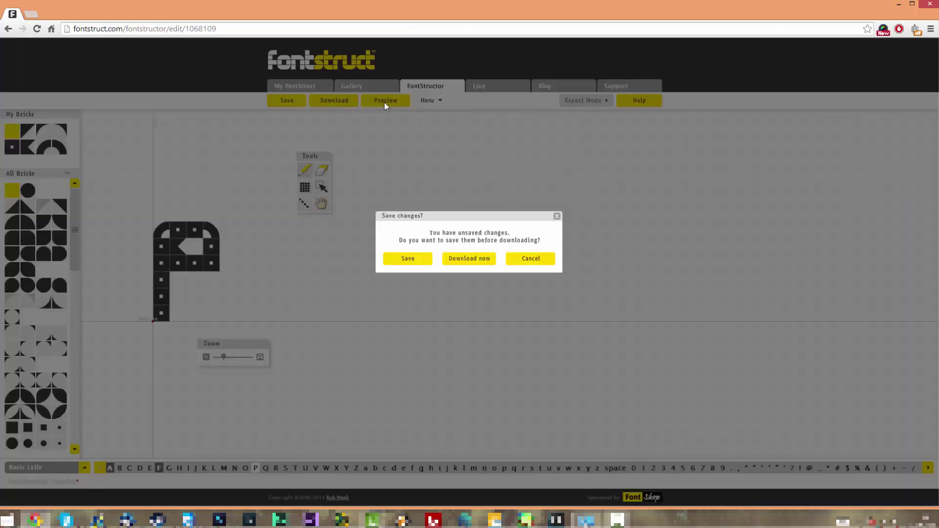
Download without saving changes, then cancel the Windows Save As dialog.
{"action": "left_click", "coordinate": [467, 260]}
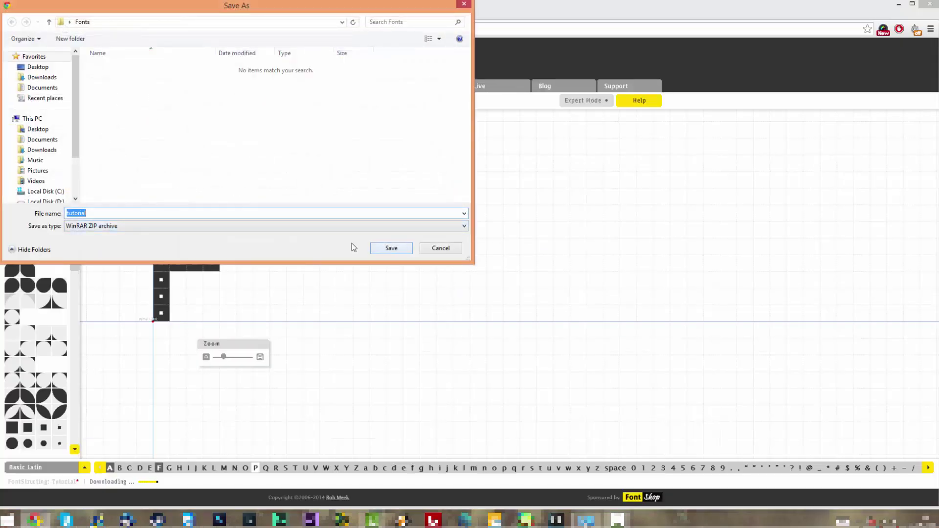
{"action": "left_click", "coordinate": [440, 249]}
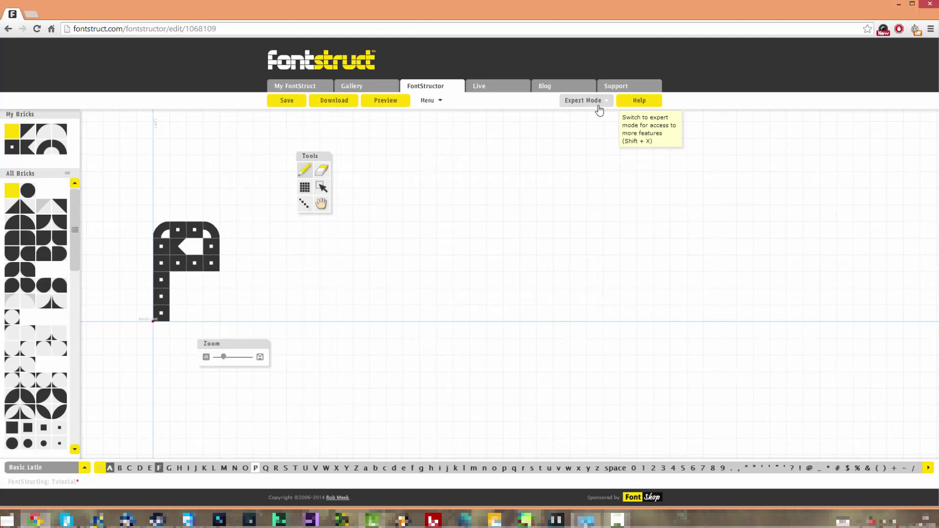
Enable Expert Mode and check the letter-set list, keeping Basic Latin selected.
{"action": "left_click", "coordinate": [594, 103]}
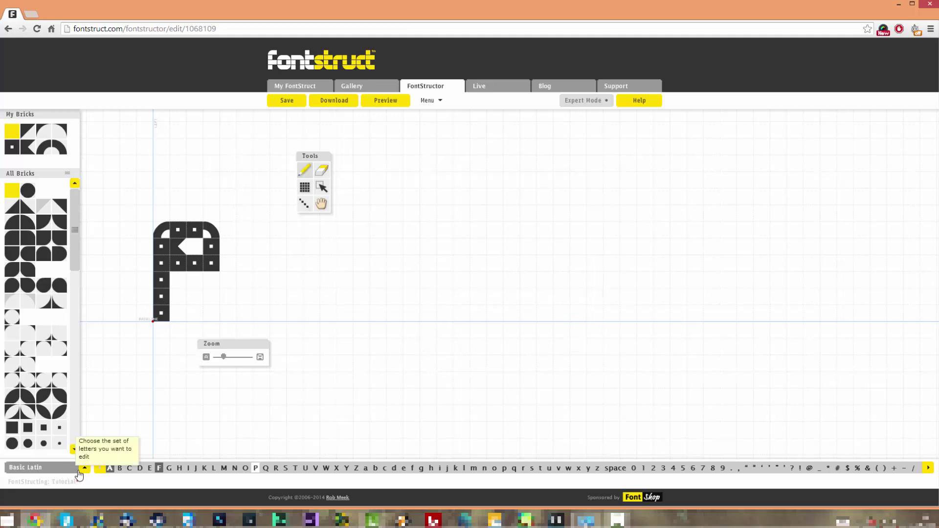
{"action": "left_click", "coordinate": [82, 470]}
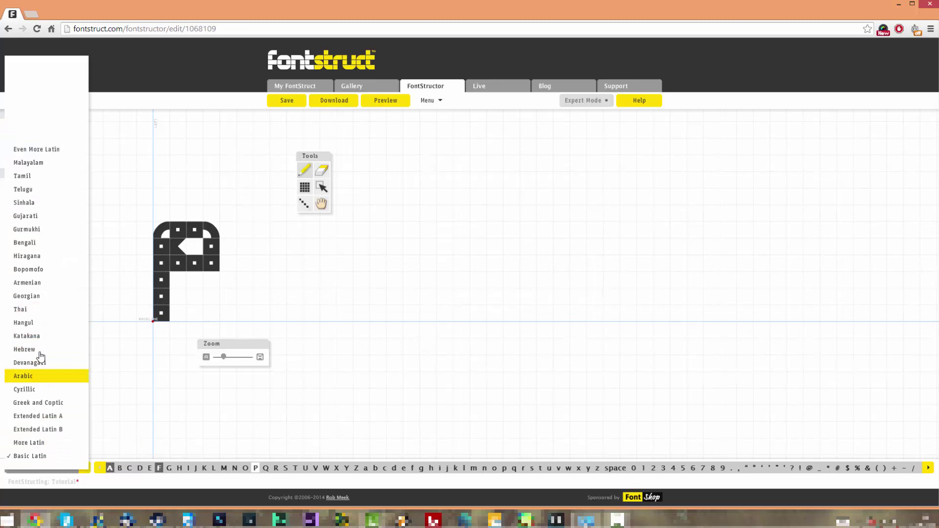
{"action": "left_click", "coordinate": [85, 471]}
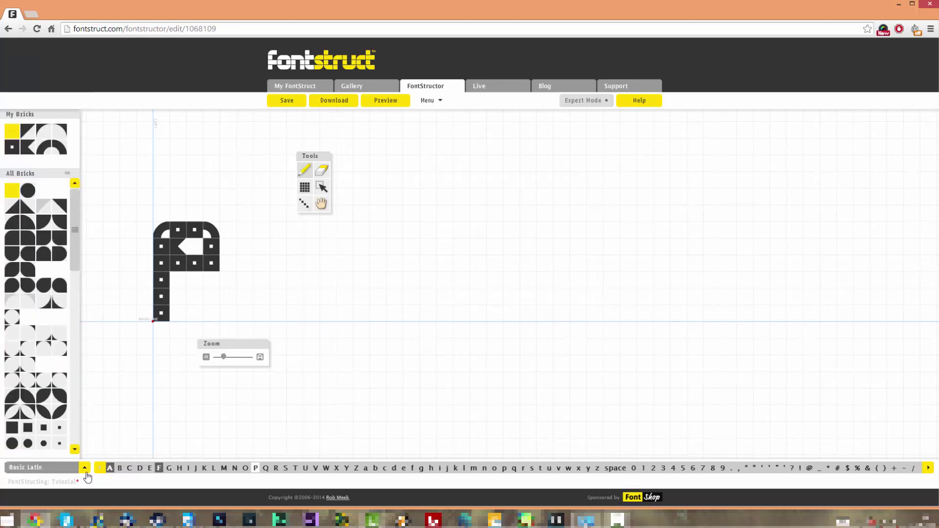
{"action": "left_click", "coordinate": [84, 468]}
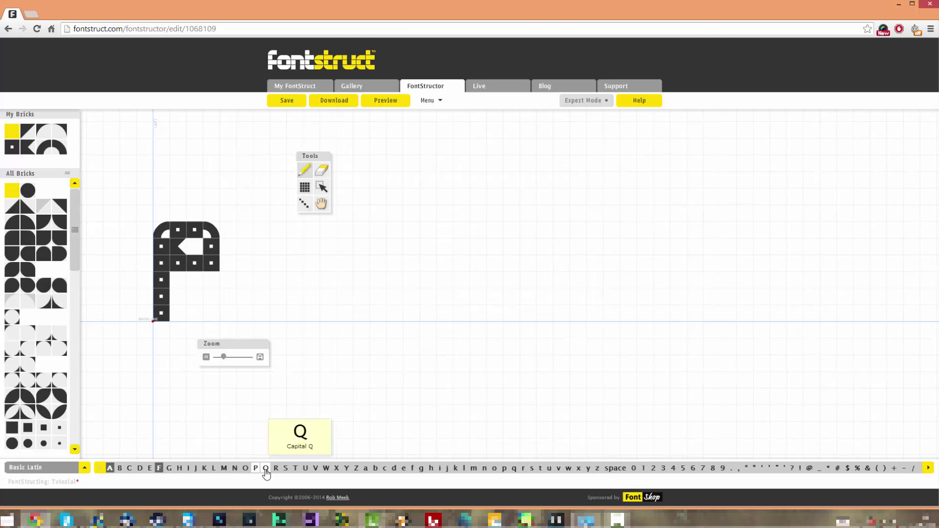
On glyph R, draw a capital R outline from round dot bricks.
{"action": "left_click", "coordinate": [277, 470]}
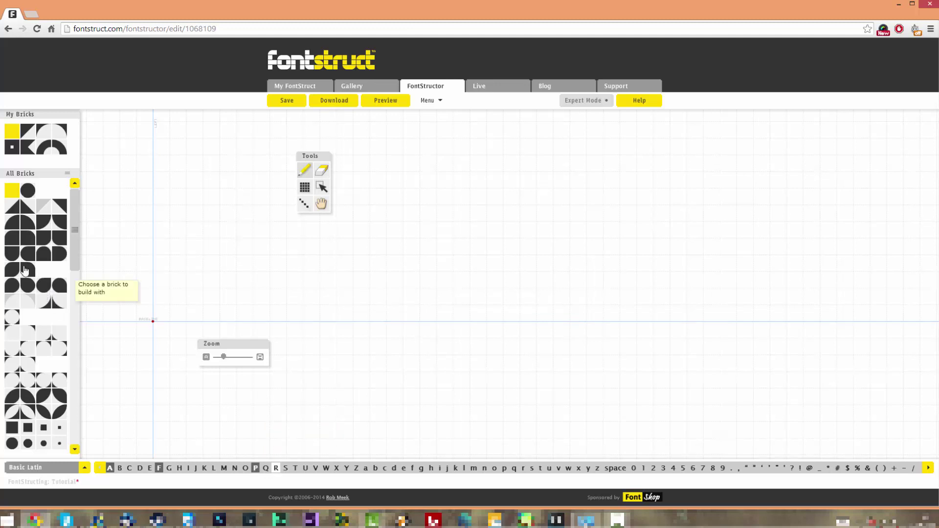
{"action": "left_click", "coordinate": [11, 443]}
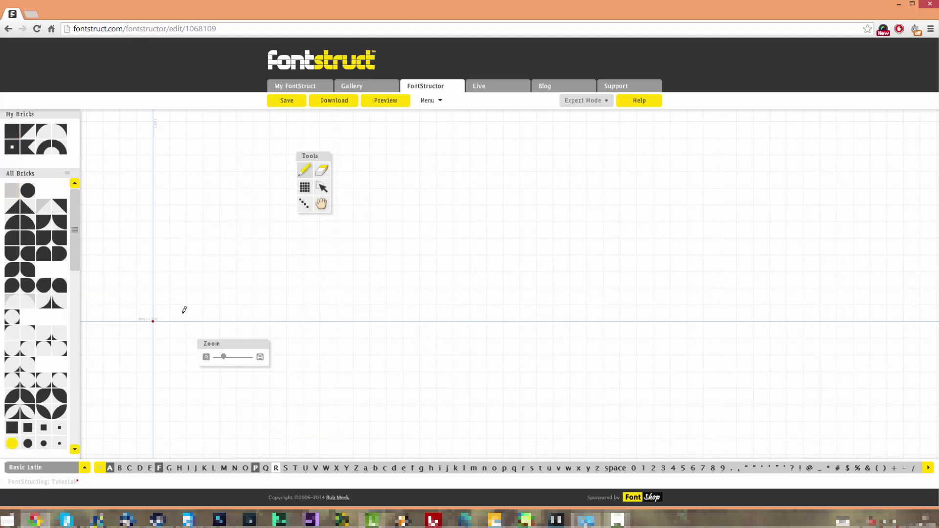
{"action": "mouse_move", "coordinate": [163, 309]}
{"action": "left_mouse_down"}
{"action": "mouse_move", "coordinate": [158, 215]}
{"action": "mouse_move", "coordinate": [198, 209]}
{"action": "mouse_move", "coordinate": [213, 219]}
{"action": "mouse_move", "coordinate": [215, 252]}
{"action": "mouse_move", "coordinate": [186, 251]}
{"action": "mouse_move", "coordinate": [183, 262]}
{"action": "mouse_move", "coordinate": [208, 301]}
{"action": "mouse_move", "coordinate": [244, 310]}
{"action": "left_mouse_up"}
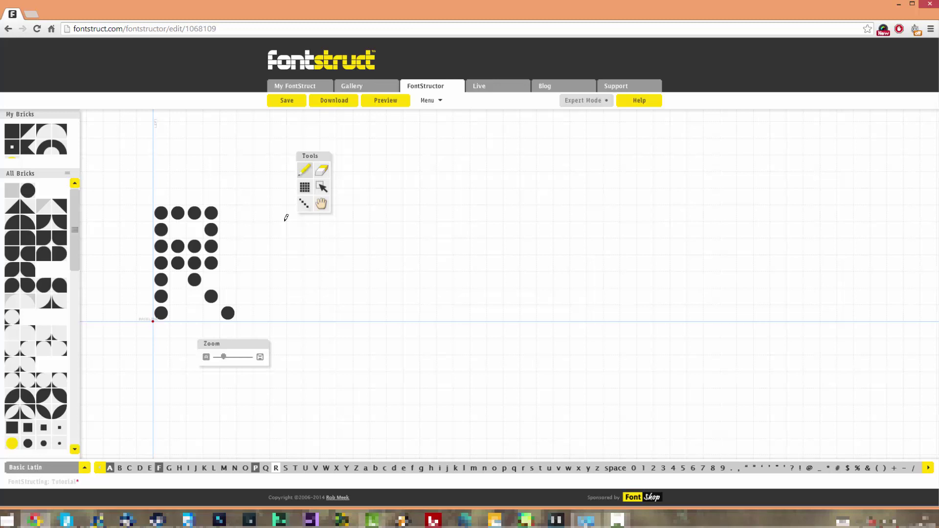
Erase the bowl's middle dots and fill it with four quarter-circle bricks forming a large circle.
{"action": "left_click", "coordinate": [322, 171]}
{"action": "left_click_drag", "start_coordinate": [202, 245], "coordinate": [180, 247]}
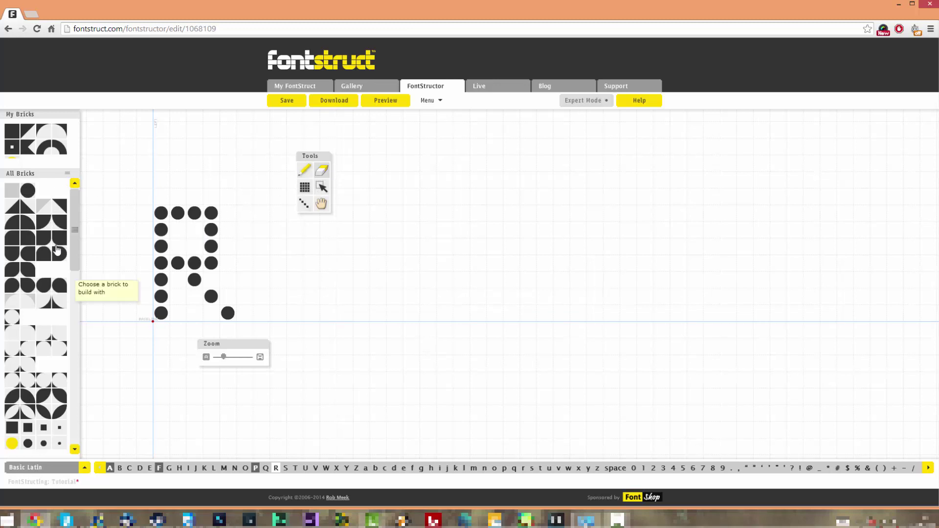
{"action": "left_click", "coordinate": [60, 224]}
{"action": "left_click", "coordinate": [178, 246]}
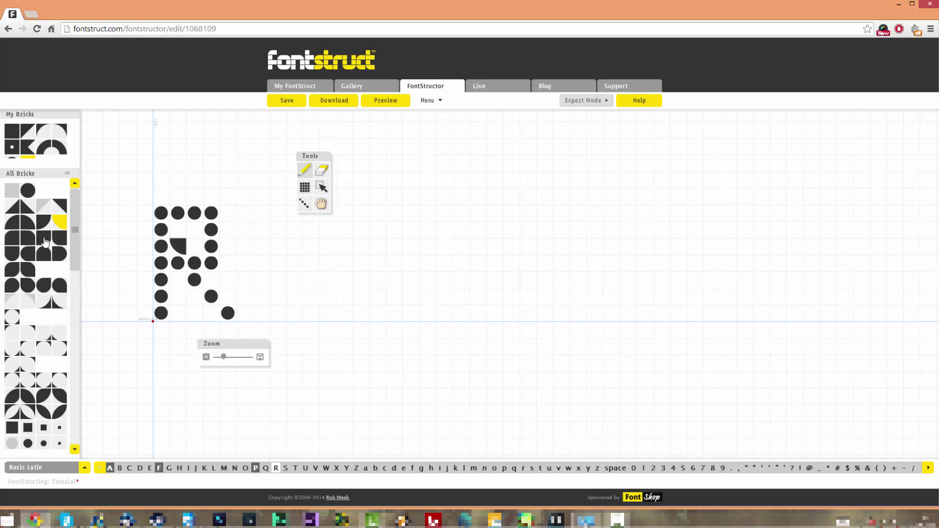
{"action": "left_click", "coordinate": [44, 238]}
{"action": "left_click", "coordinate": [59, 238]}
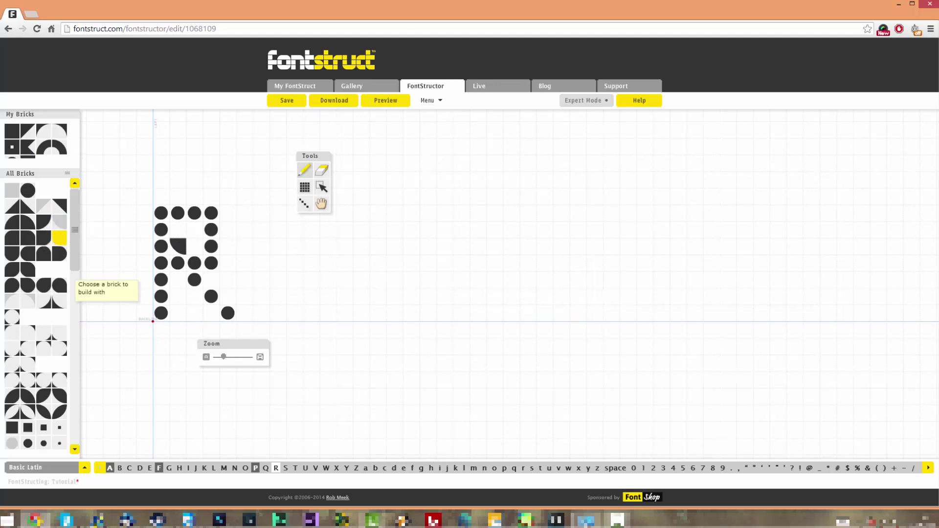
{"action": "left_click", "coordinate": [195, 247]}
{"action": "left_click", "coordinate": [178, 230]}
{"action": "left_click", "coordinate": [27, 222]}
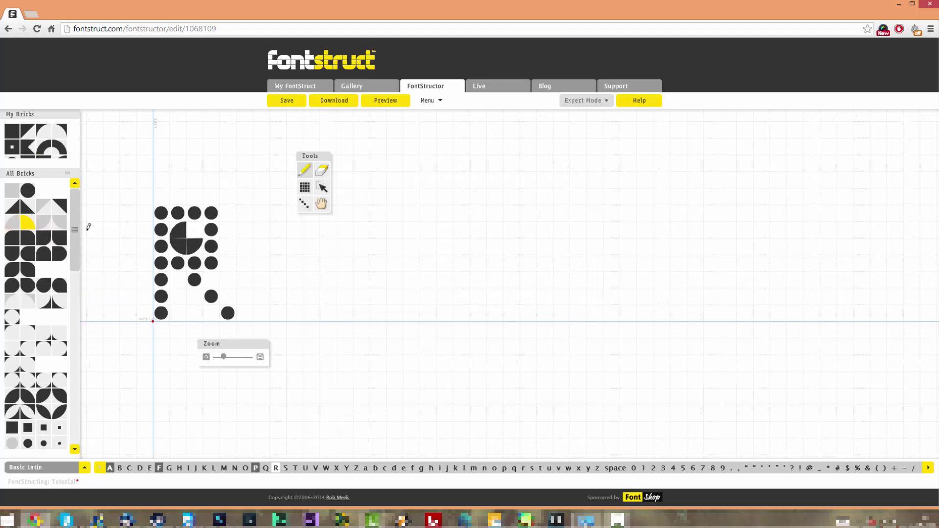
{"action": "left_click", "coordinate": [193, 227]}
{"action": "scroll", "coordinate": [287, 265], "scroll_direction": "down", "scroll_amount": 3}
{"action": "scroll", "coordinate": [282, 270], "scroll_direction": "up", "scroll_amount": 2}
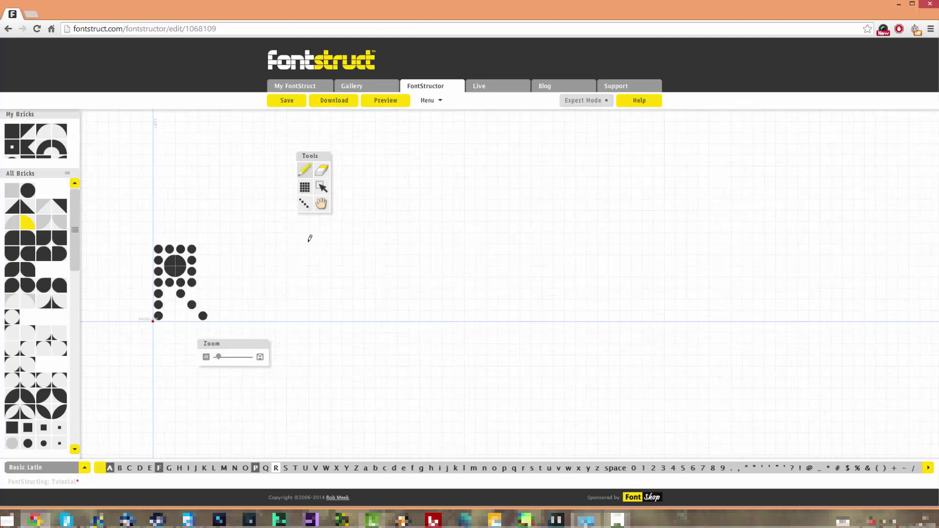
Preview 'FAPR' with the dotted R, save the Tutorial FontStruction, then go to My FontStruct.
{"action": "left_click", "coordinate": [384, 100]}
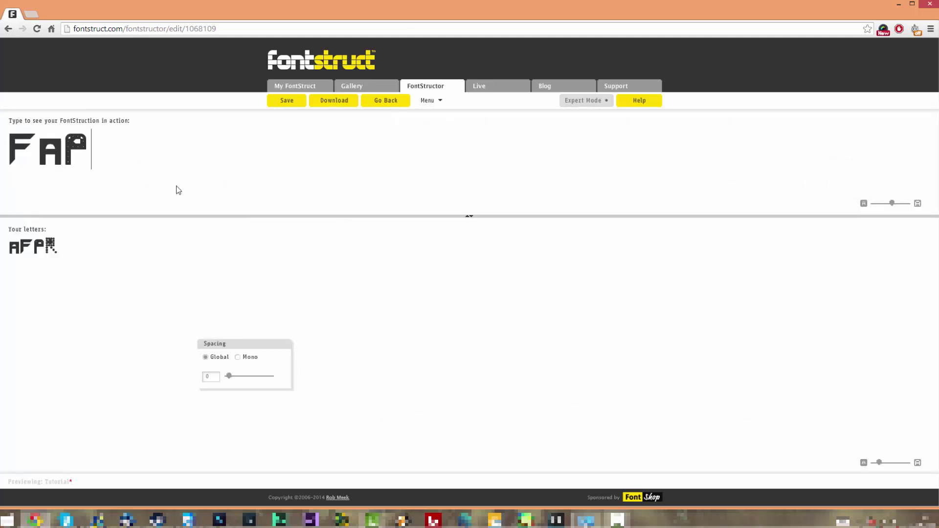
{"action": "type", "text": "R"}
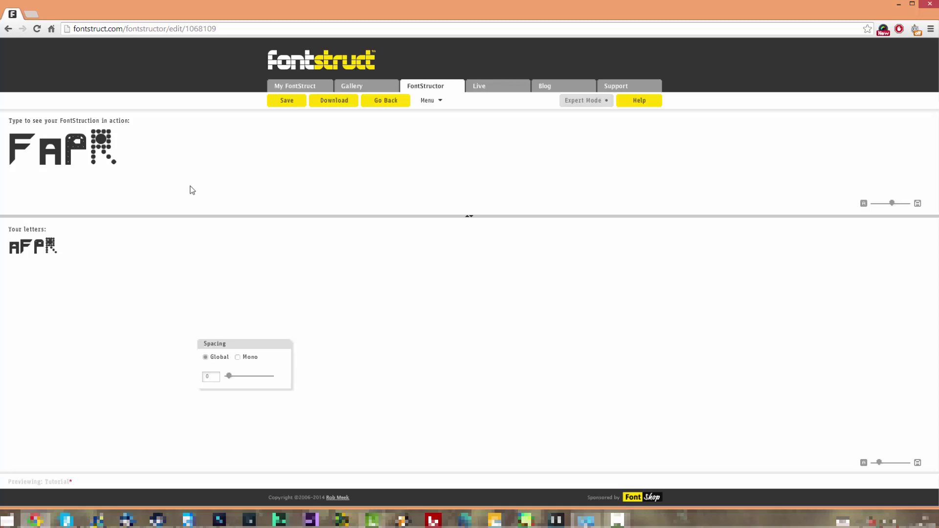
{"action": "left_click", "coordinate": [287, 101]}
{"action": "left_click", "coordinate": [314, 92]}
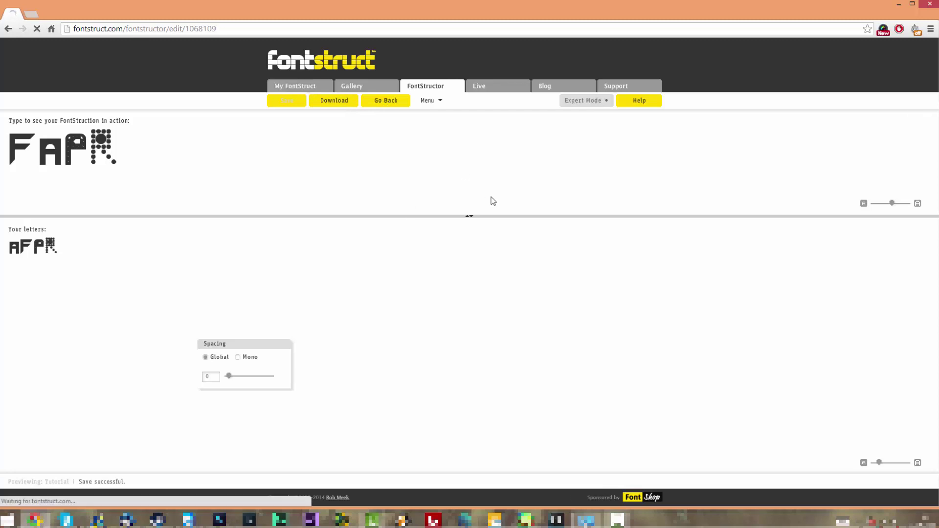
Find Baka Arts in your FontStructions list and open it.
{"action": "scroll", "coordinate": [401, 293], "scroll_direction": "down", "scroll_amount": 2}
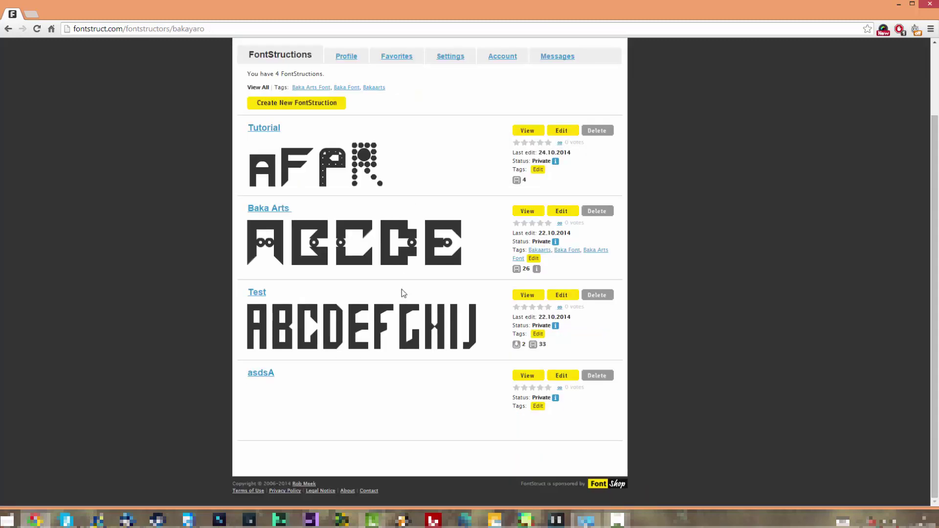
{"action": "scroll", "coordinate": [293, 178], "scroll_direction": "up", "scroll_amount": 1}
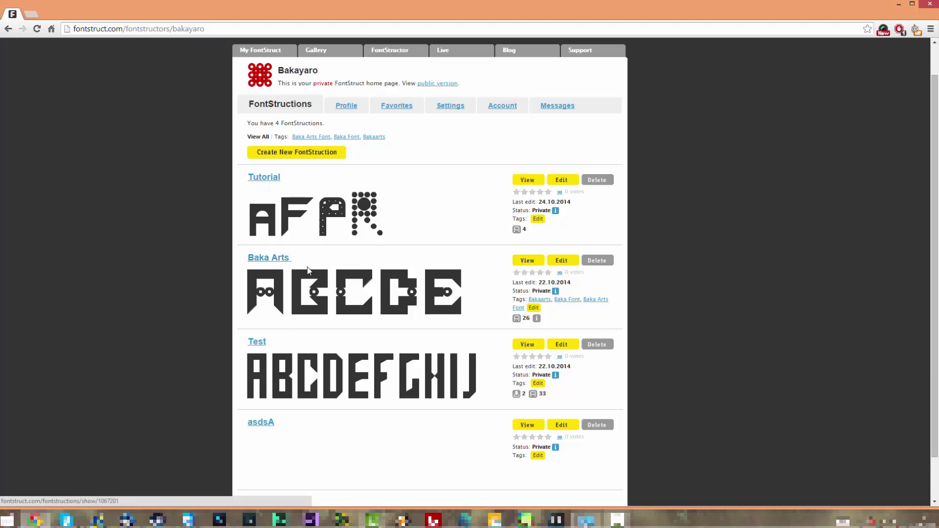
{"action": "scroll", "coordinate": [308, 271], "scroll_direction": "up", "scroll_amount": 1}
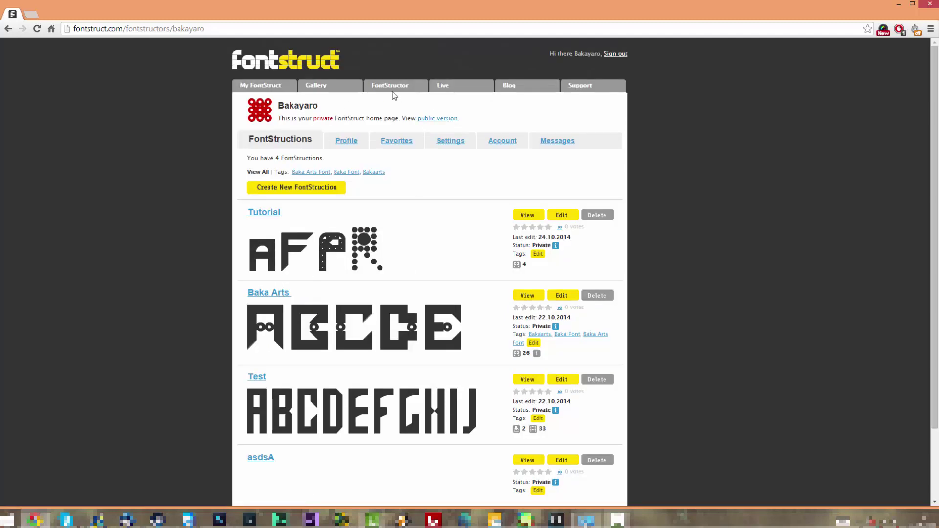
{"action": "mouse_move", "coordinate": [320, 88]}
{"action": "left_click_drag", "start_coordinate": [532, 325], "coordinate": [545, 325]}
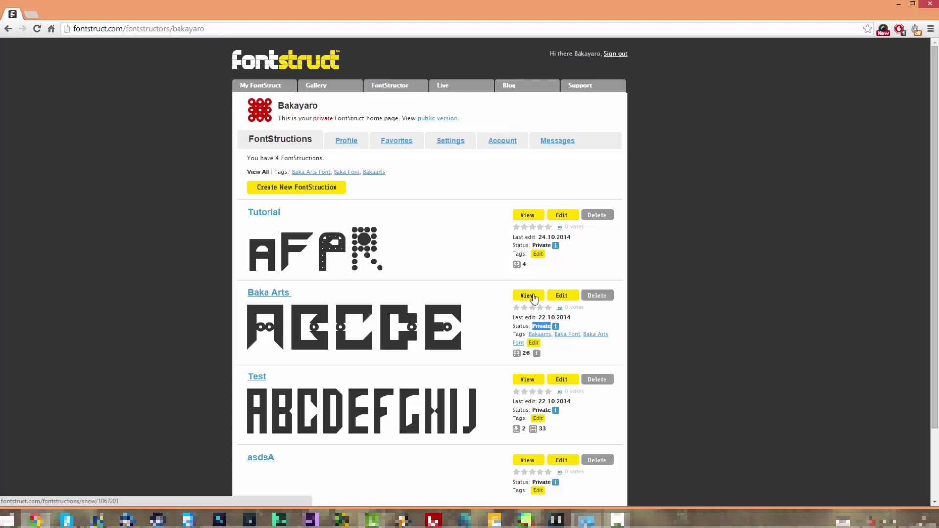
{"action": "left_click", "coordinate": [533, 296]}
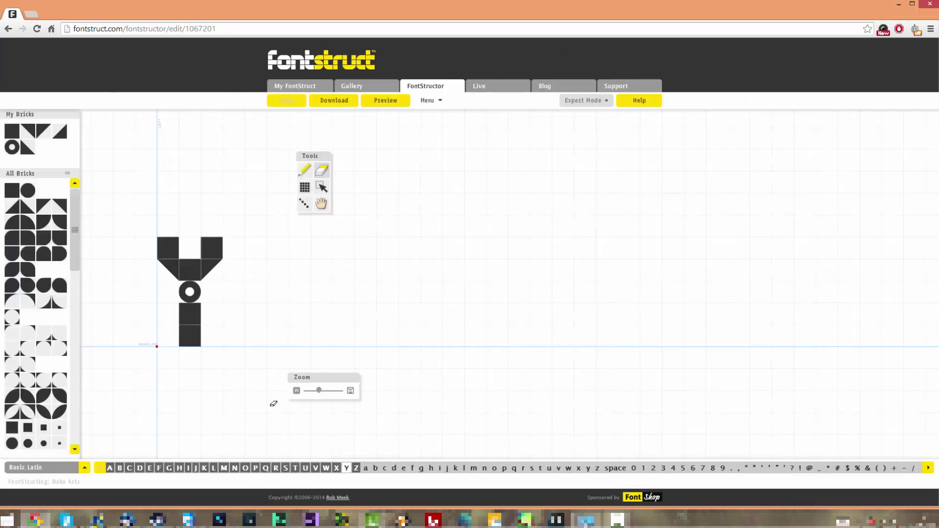
Preview Baka Arts at a smaller sample size with the 'BAKA ARTS' sample text cleared.
{"action": "left_click", "coordinate": [391, 101]}
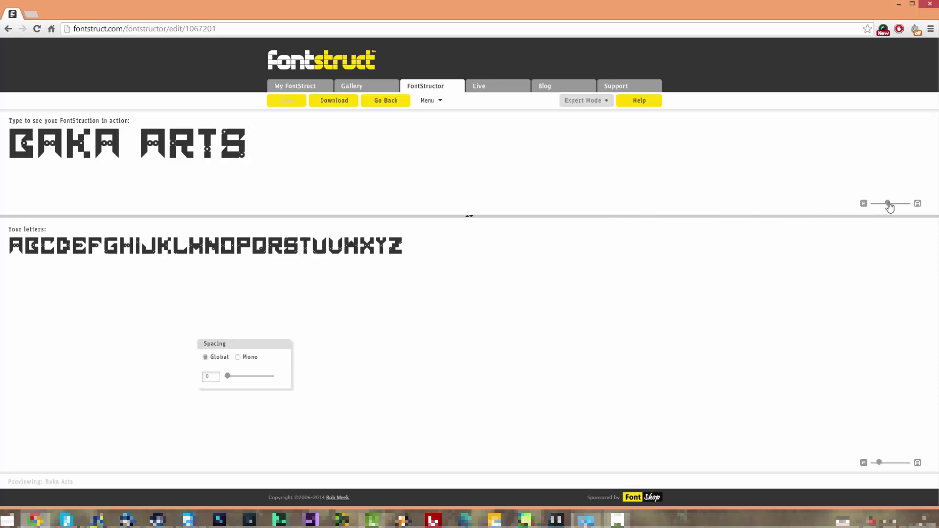
{"action": "left_click_drag", "start_coordinate": [887, 203], "coordinate": [883, 203]}
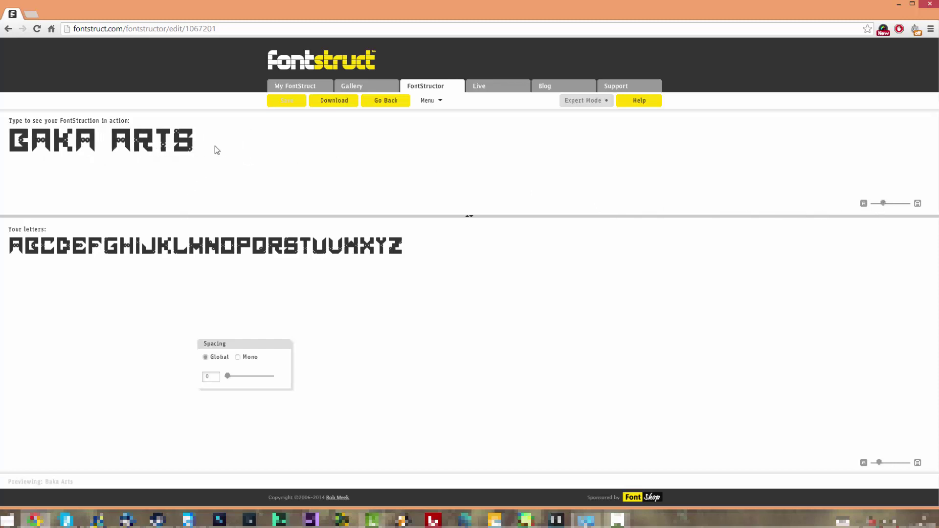
{"action": "key", "text": "BackSpace"}
{"action": "key", "text": "BackSpace"}
{"action": "key", "text": "BackSpace"}
{"action": "key", "text": "BackSpace"}
{"action": "key", "text": "BackSpace"}
{"action": "key", "text": "BackSpace"}
{"action": "key", "text": "BackSpace"}
{"action": "key", "text": "BackSpace"}
{"action": "key", "text": "BackSpace"}
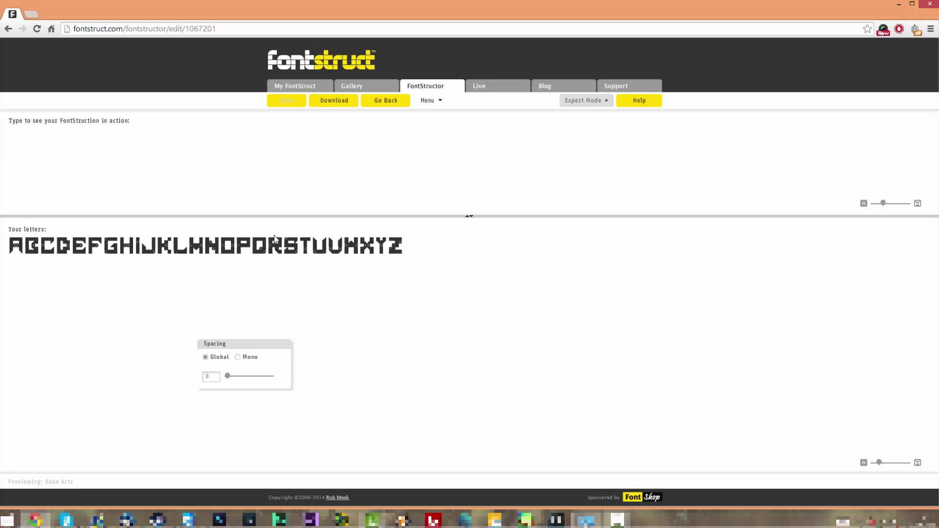
Draw the full-stop glyph as one square brick on the baseline and check it in the preview.
{"action": "left_click", "coordinate": [398, 105]}
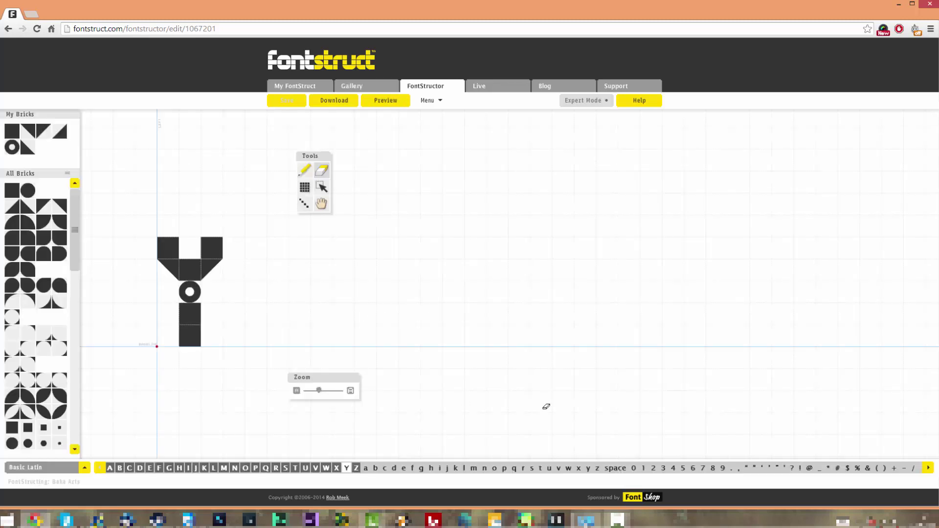
{"action": "left_click", "coordinate": [732, 471]}
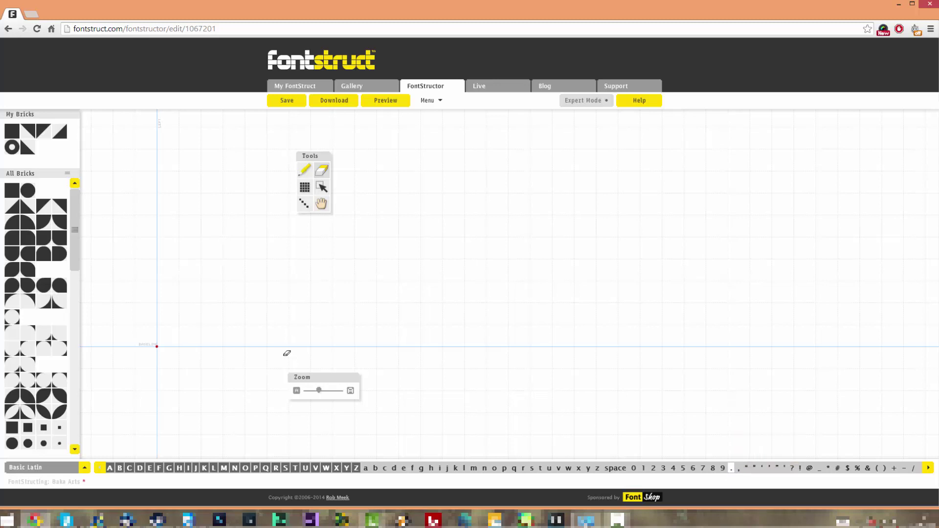
{"action": "left_click", "coordinate": [18, 196]}
{"action": "left_click", "coordinate": [172, 333]}
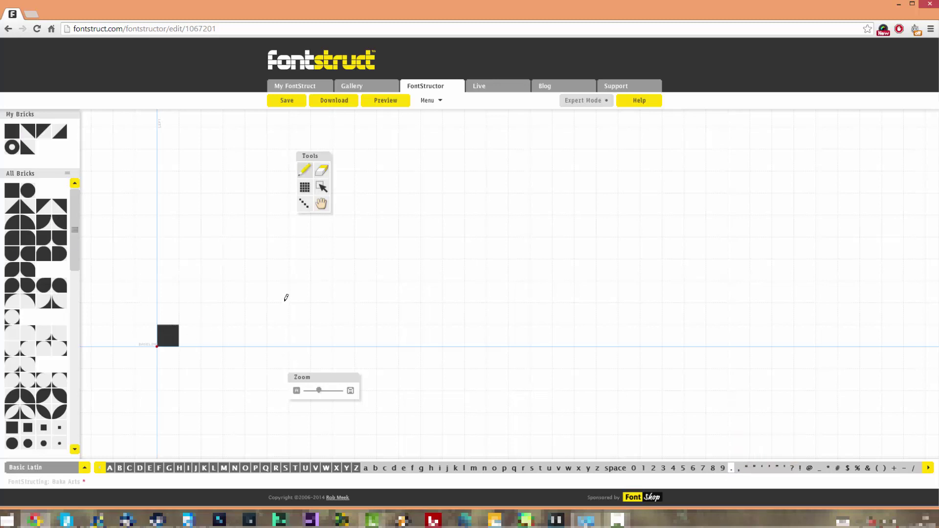
{"action": "left_click", "coordinate": [389, 101]}
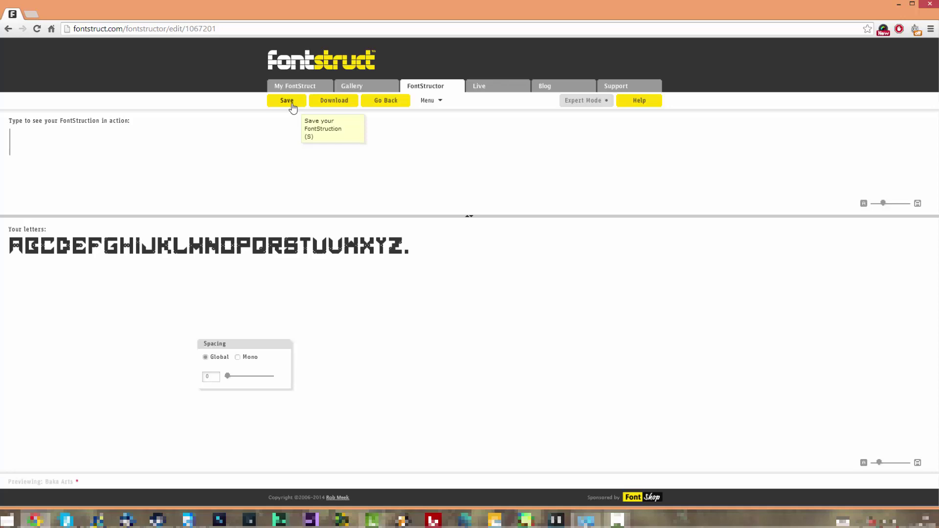
{"action": "left_click", "coordinate": [384, 104]}
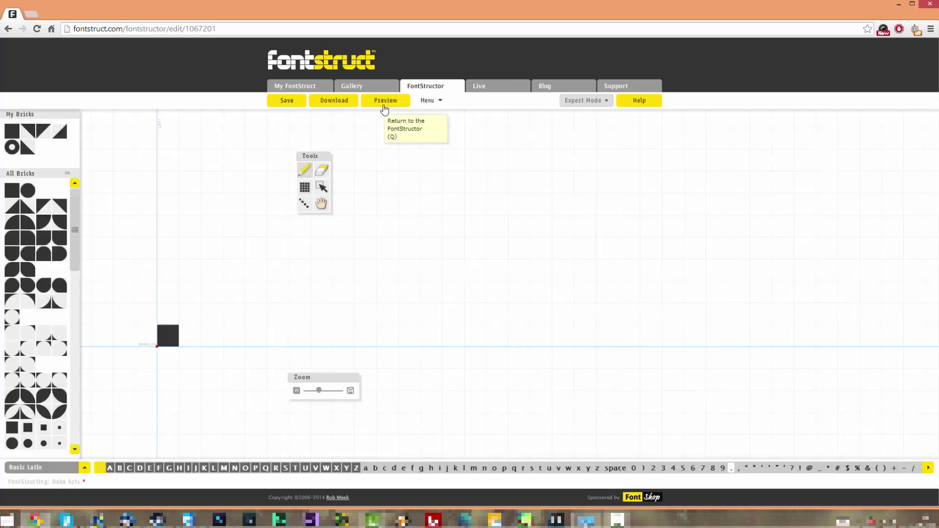